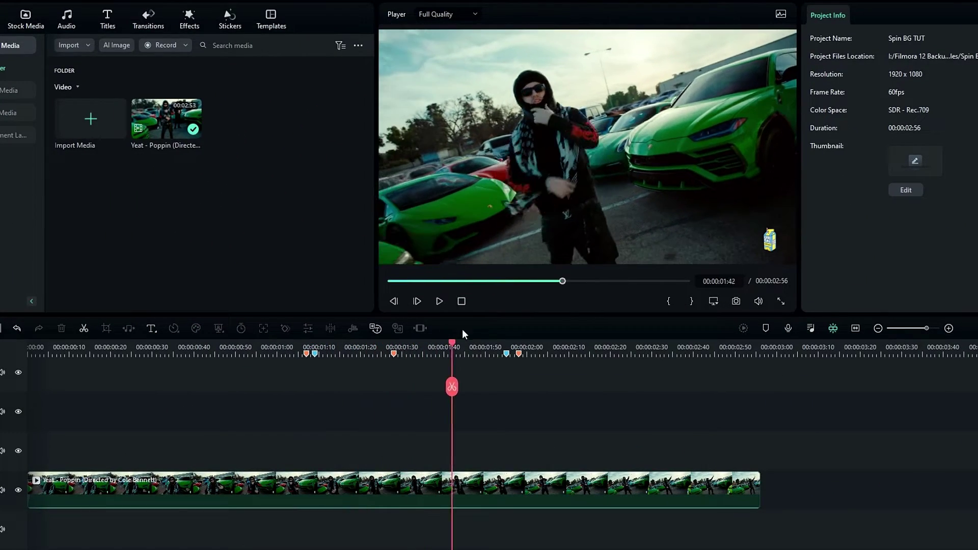
Copy the music video clip and paste a duplicate onto track 2.
drag(463, 333, 281, 326)
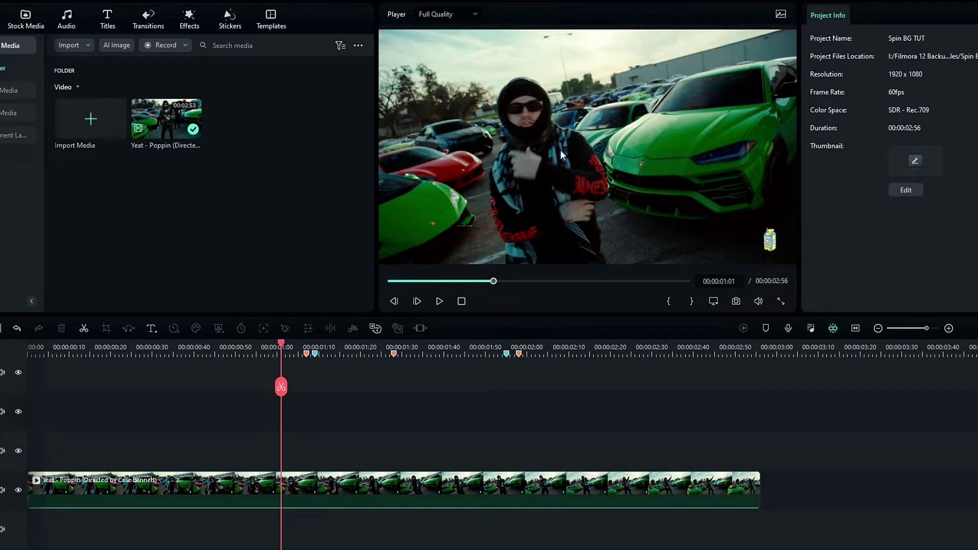
click(286, 477)
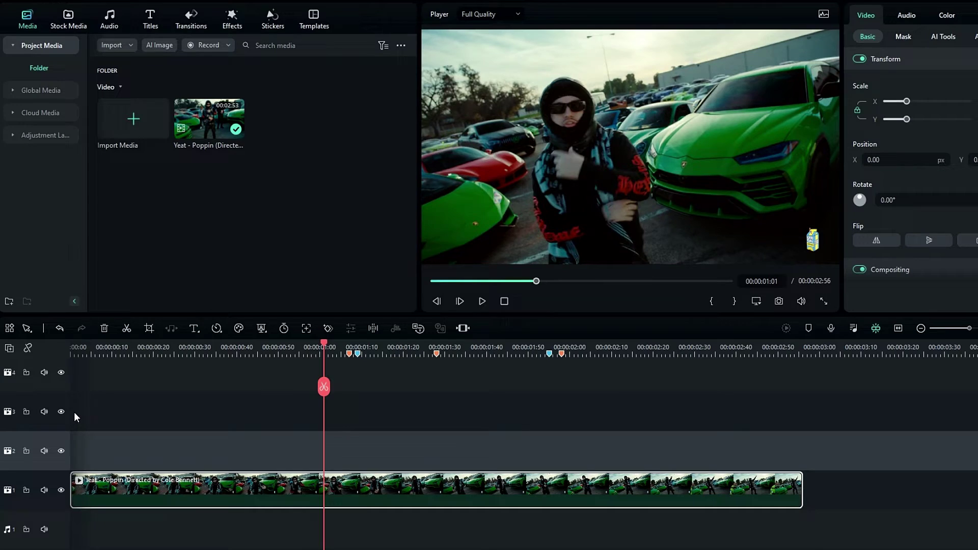
key(Home)
key(ctrl+c)
key(ctrl+v)
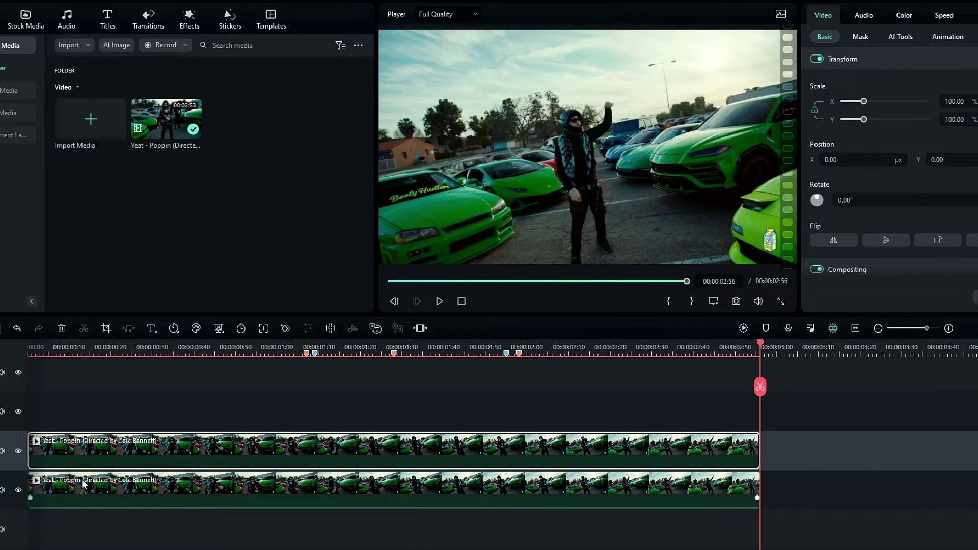
Hide track 1 and turn on Smart Cutout from AI Tools for the top clip.
click(18, 489)
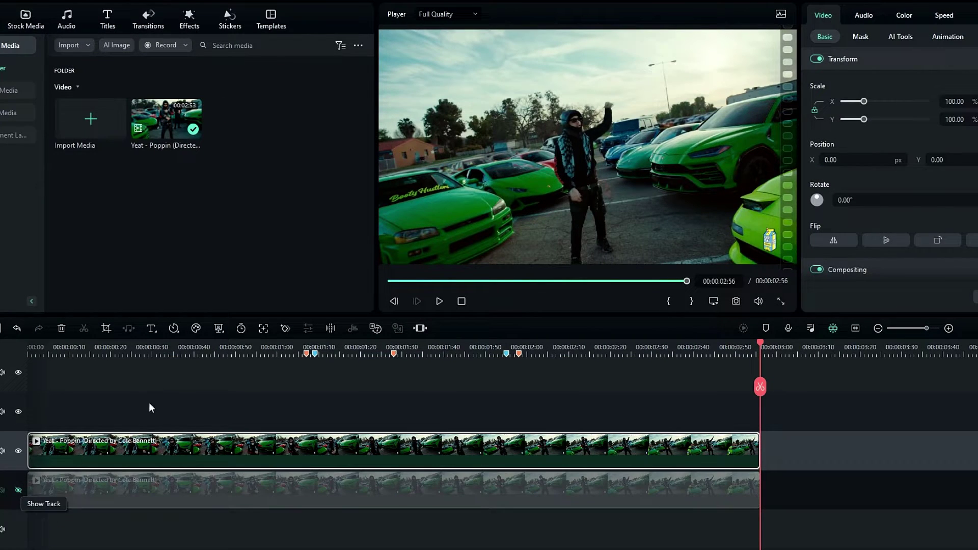
click(182, 347)
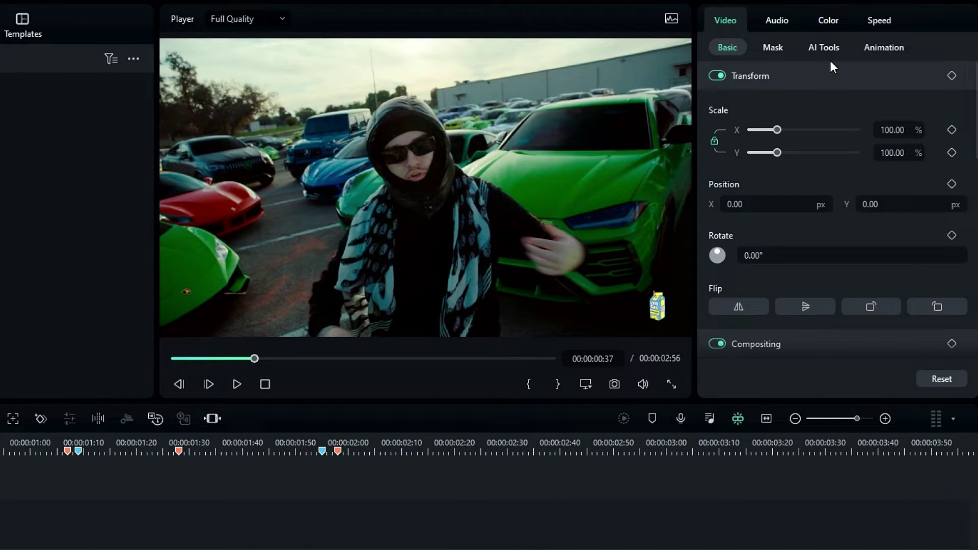
click(833, 46)
click(719, 132)
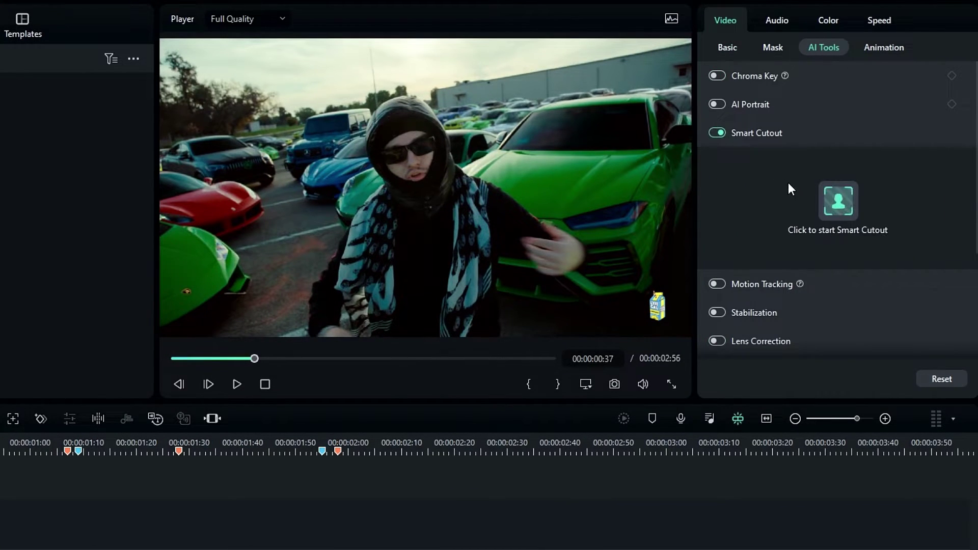
Brush over the performer in the enlarged Smart Cutout editor and track the cutout through the clip.
click(836, 201)
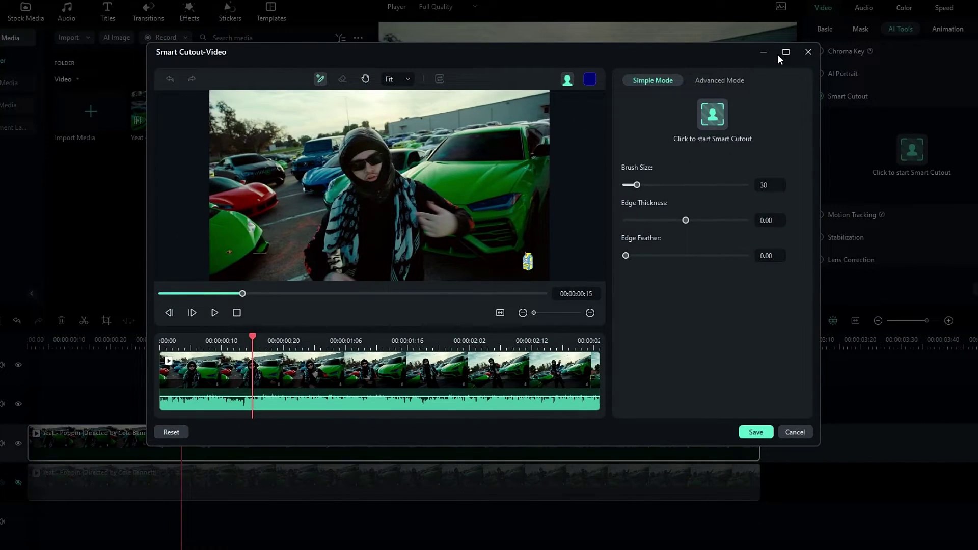
click(785, 53)
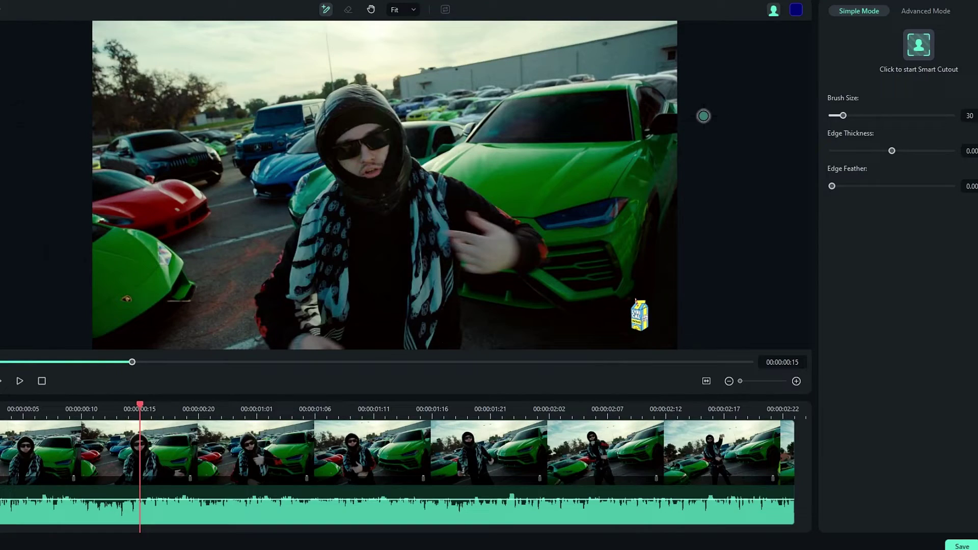
drag(142, 406, 187, 406)
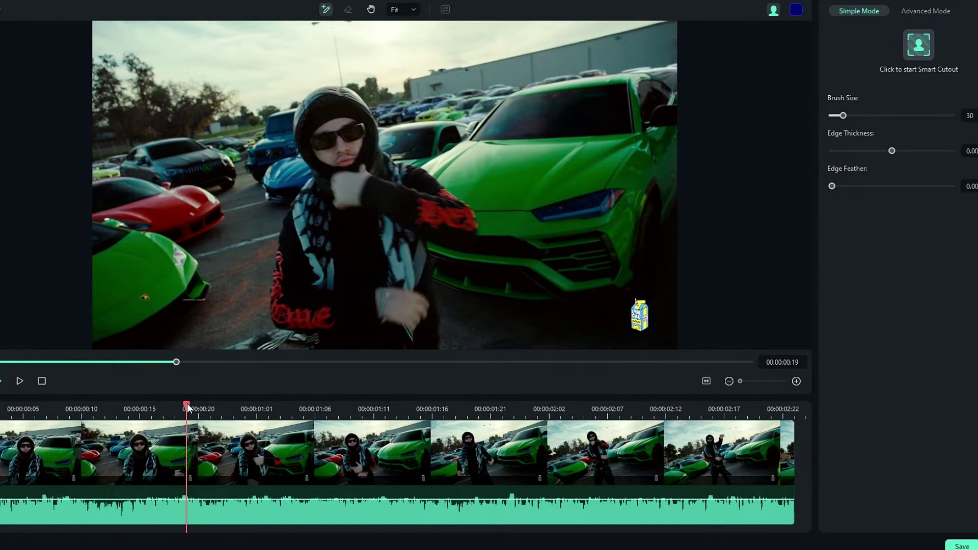
drag(331, 109, 369, 318)
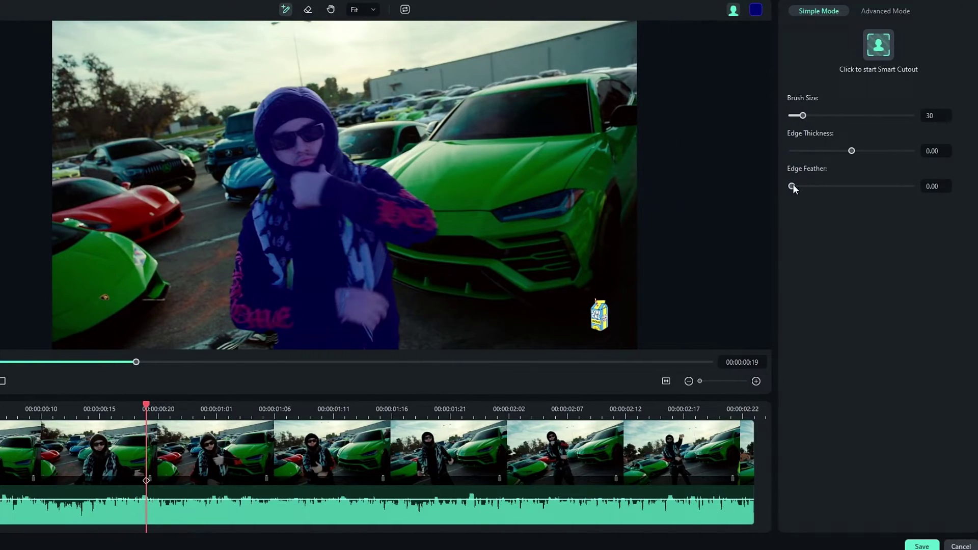
click(864, 50)
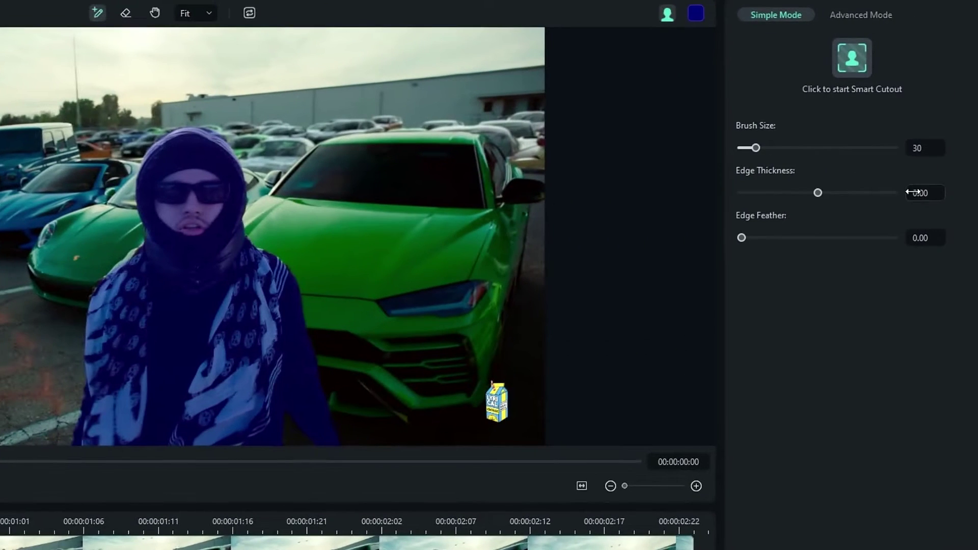
Set Edge Thickness and Edge Feather to 2.00 and save the cutout.
click(976, 154)
text(2)
key(Return)
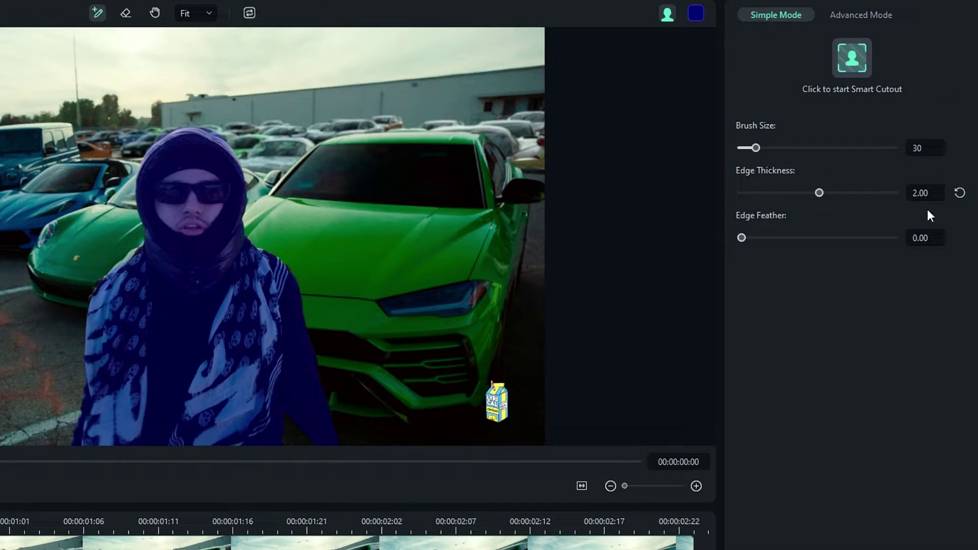
click(924, 237)
text(2)
key(Return)
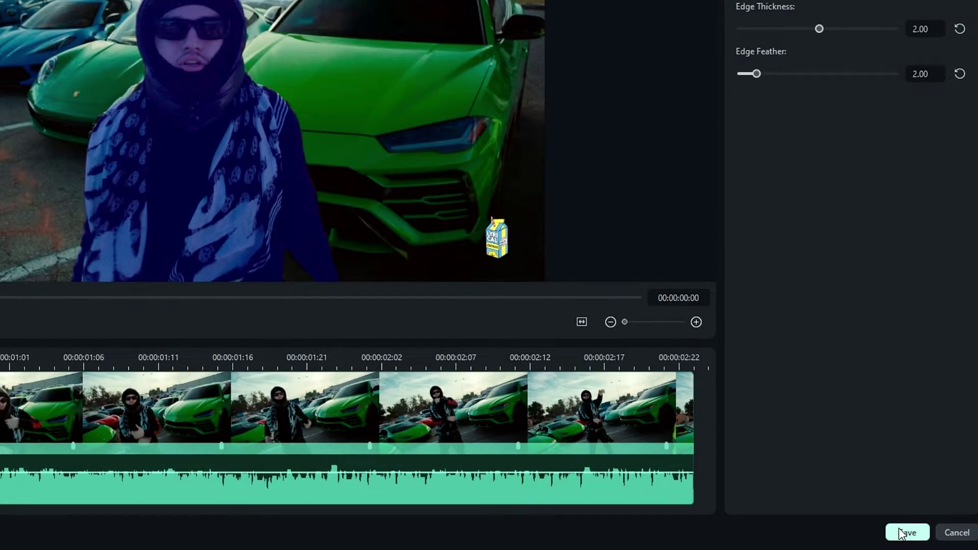
click(902, 533)
Unhide track 1 and give its background clip a colour mark.
click(469, 354)
click(214, 357)
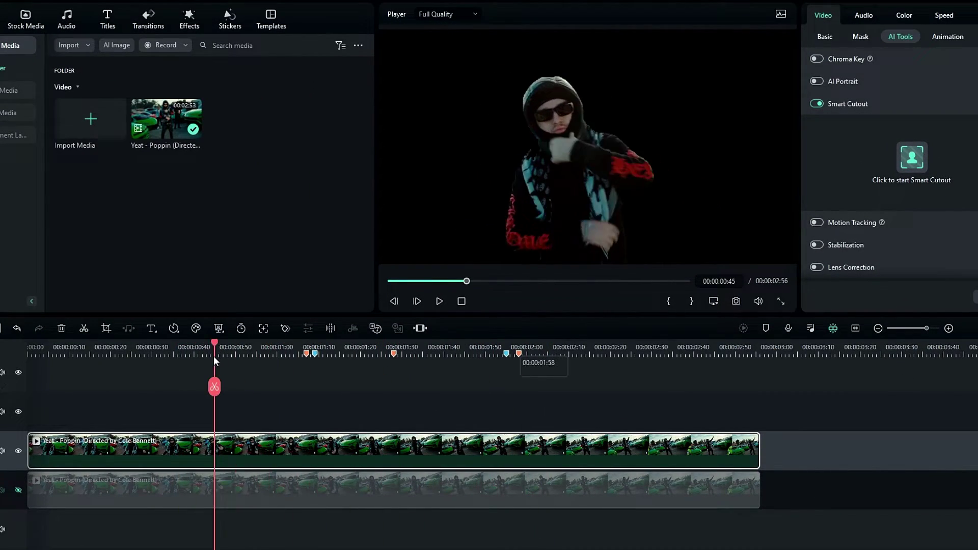
click(18, 489)
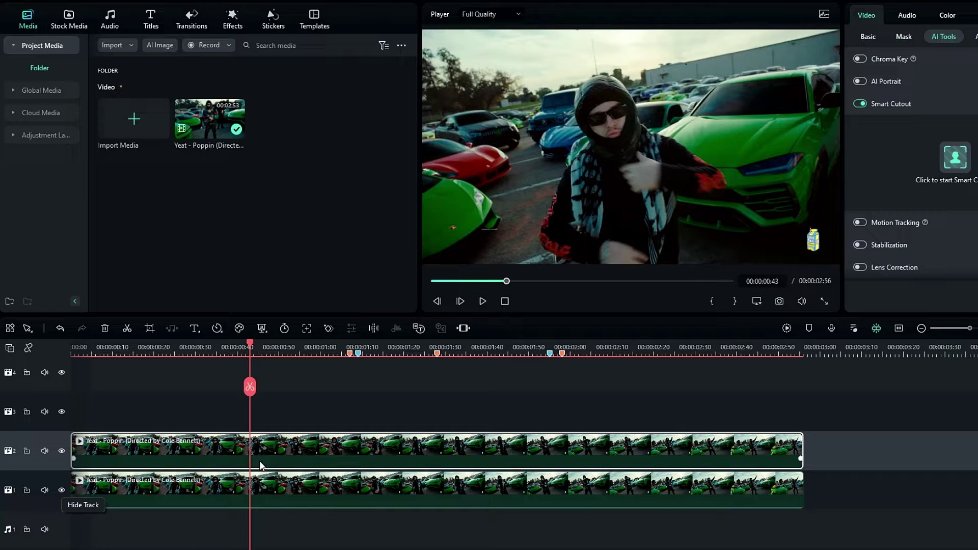
right_click(296, 454)
click(347, 525)
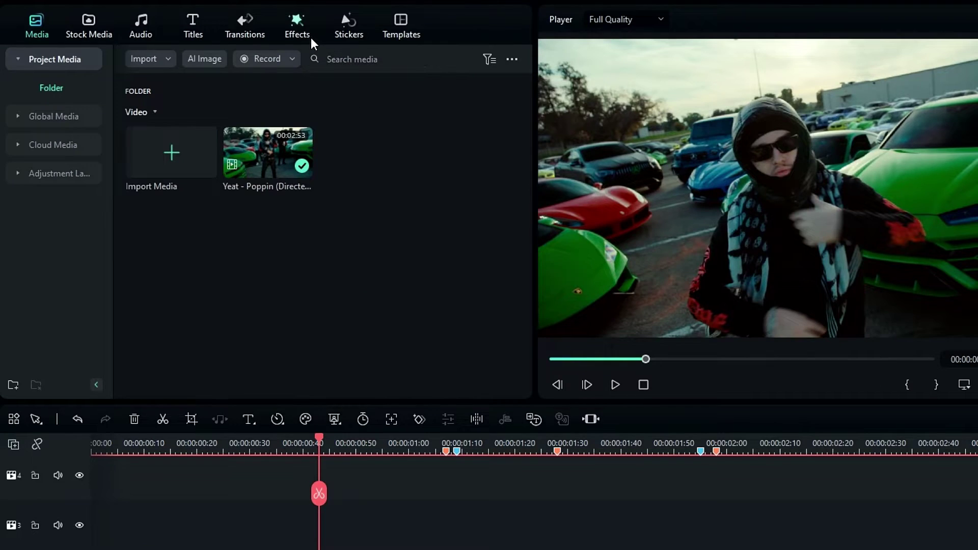
Apply the Rotate Blur video effect to the background clip on track 1.
click(307, 32)
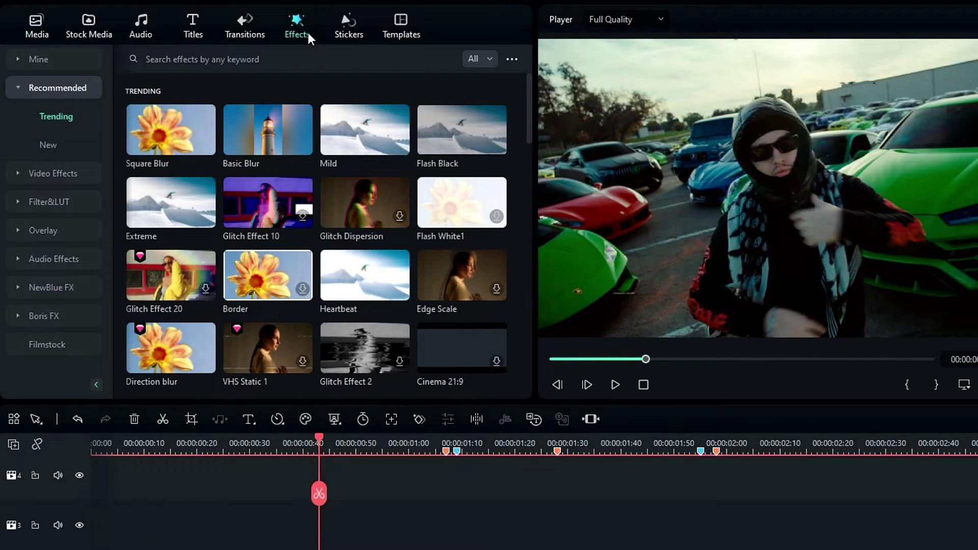
click(80, 172)
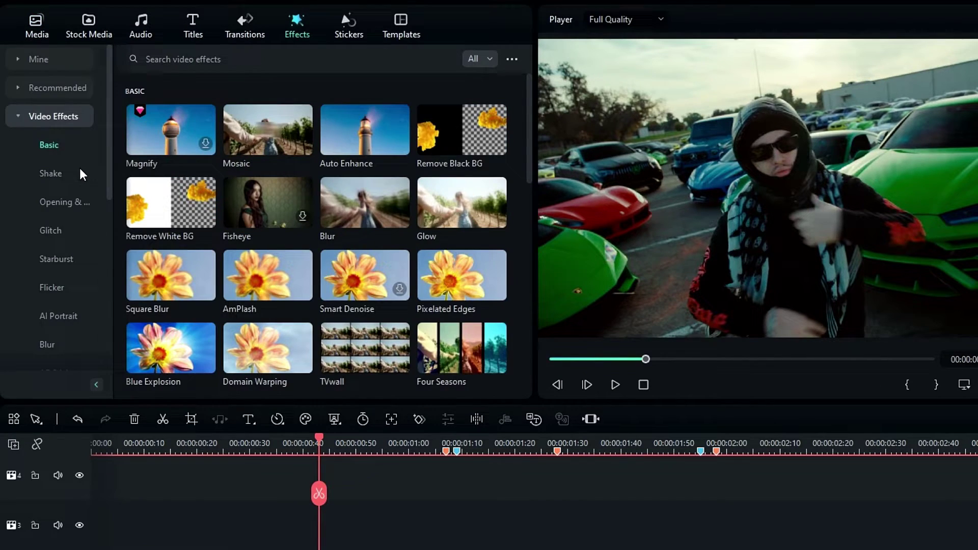
scroll(79, 174, down, 3)
click(38, 207)
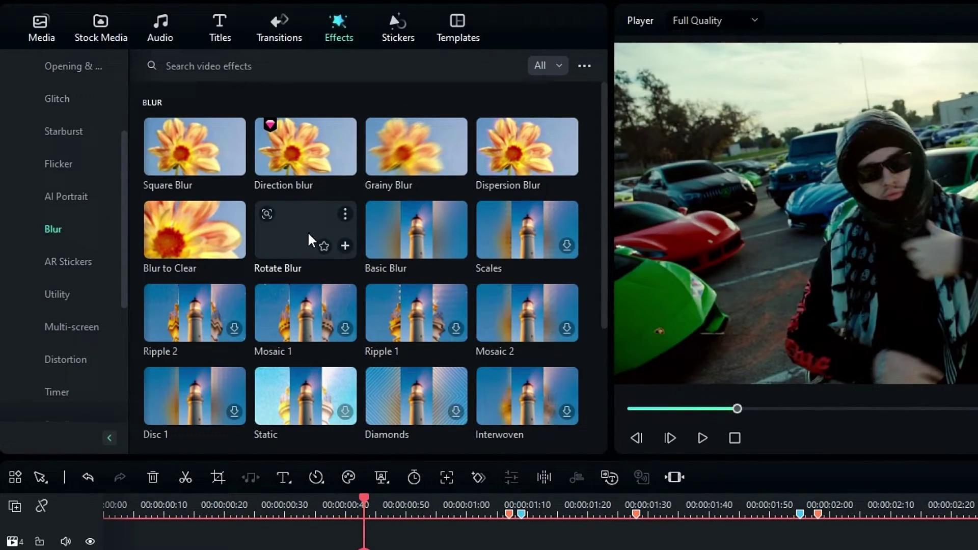
drag(309, 240, 278, 463)
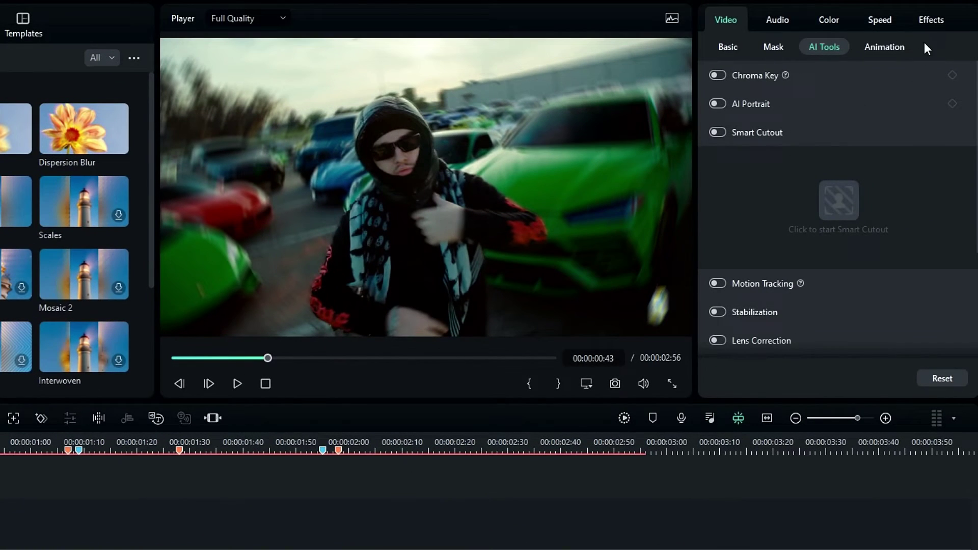
Reset the Rotate Blur Angle to 0.00 at the 1:09 marker.
click(934, 21)
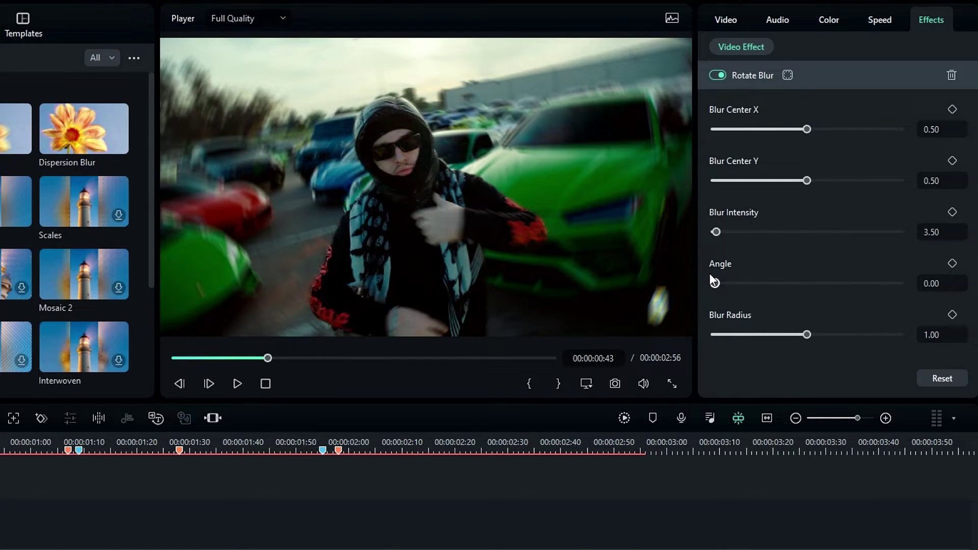
drag(714, 283, 851, 280)
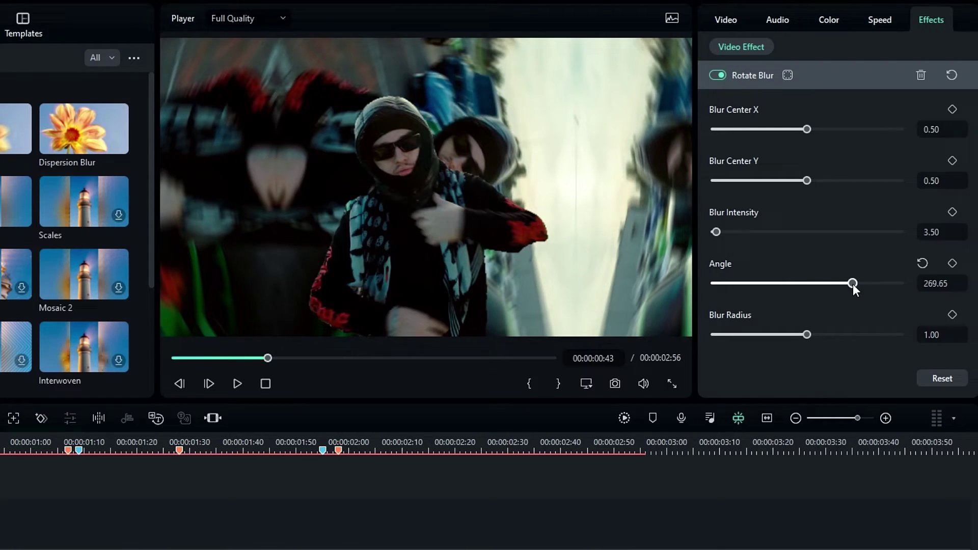
drag(853, 283, 701, 280)
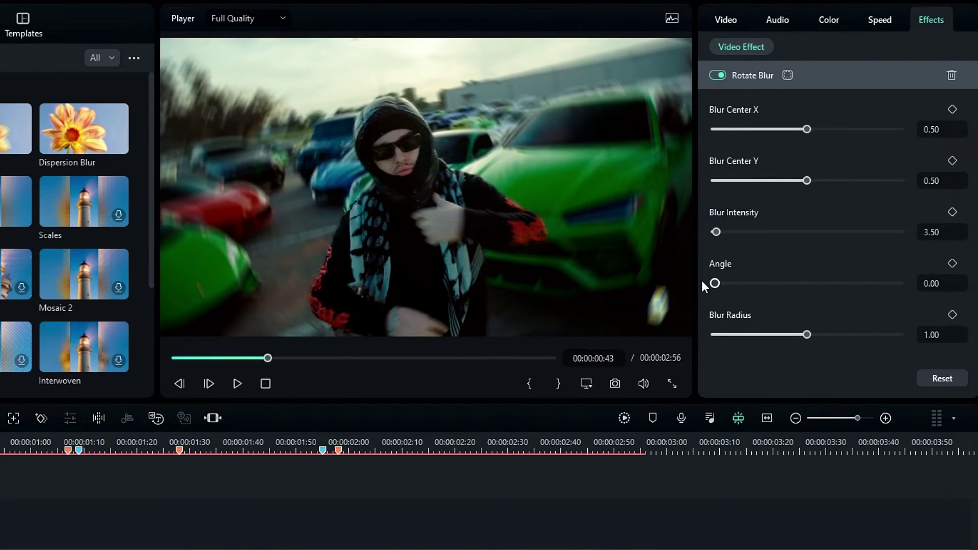
click(79, 450)
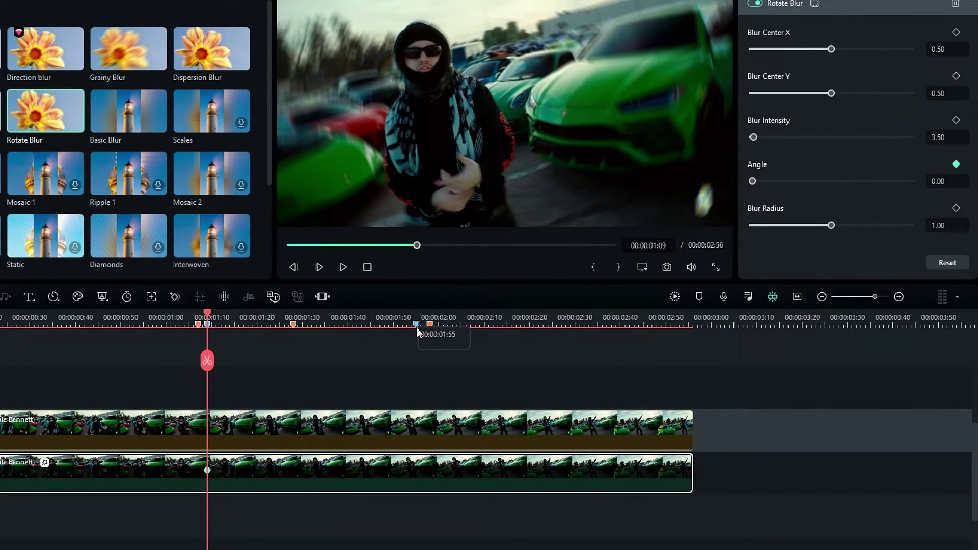
Keyframe the Rotate Blur Angle at its maximum at 1:55.
click(323, 450)
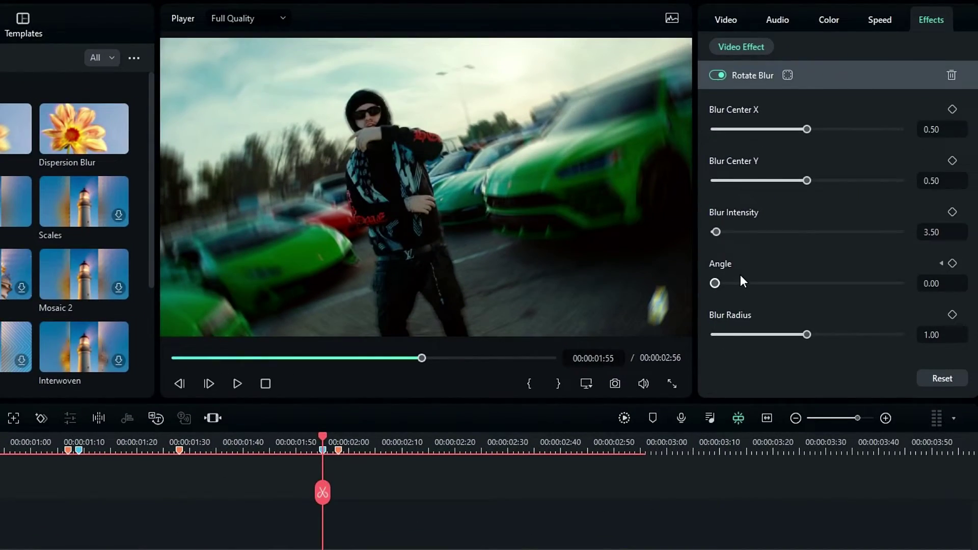
drag(778, 181, 892, 181)
drag(878, 280, 901, 283)
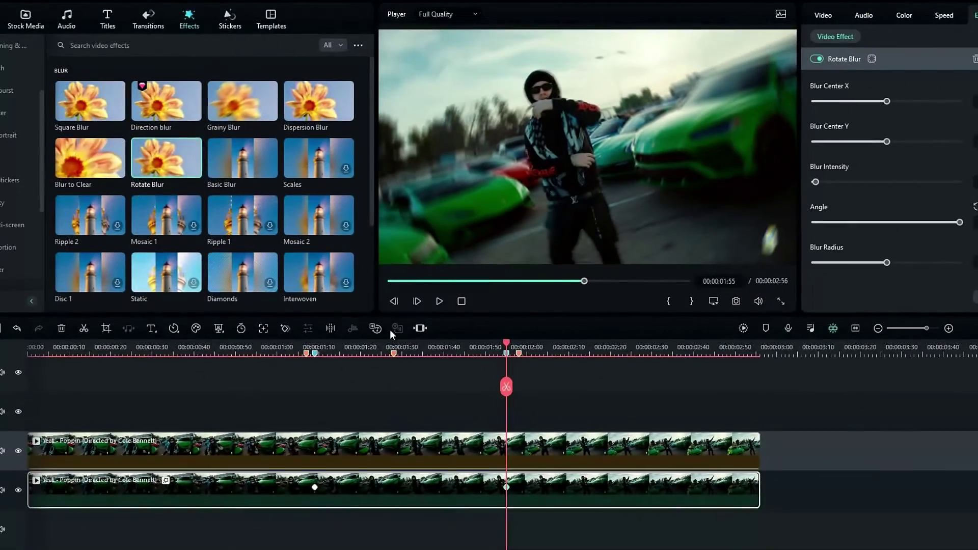
Preview the spinning background from about 1:05.
click(299, 347)
key(space)
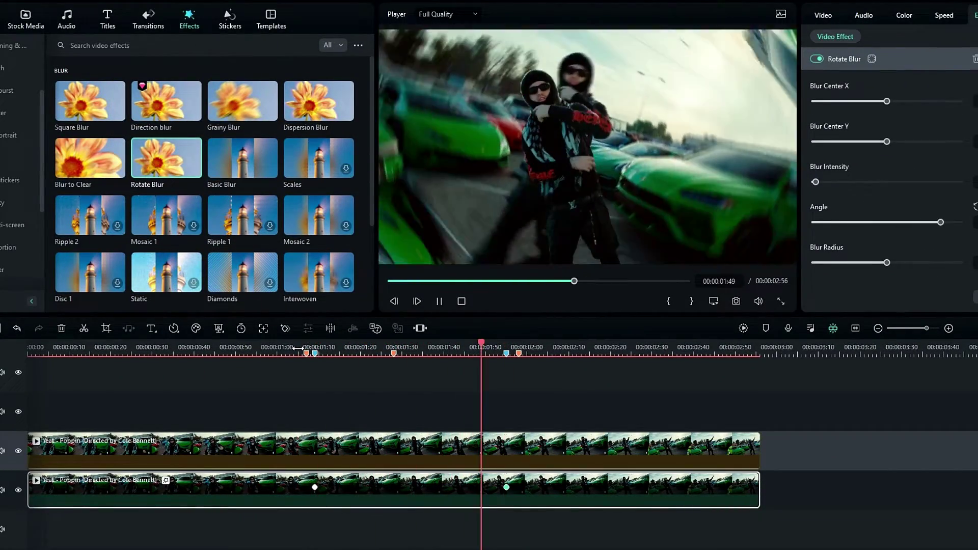
click(299, 348)
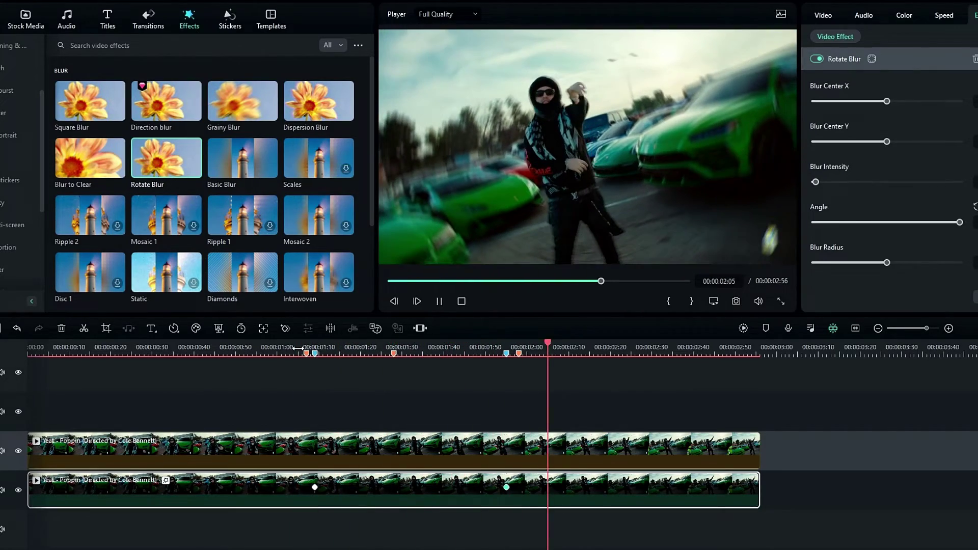
key(space)
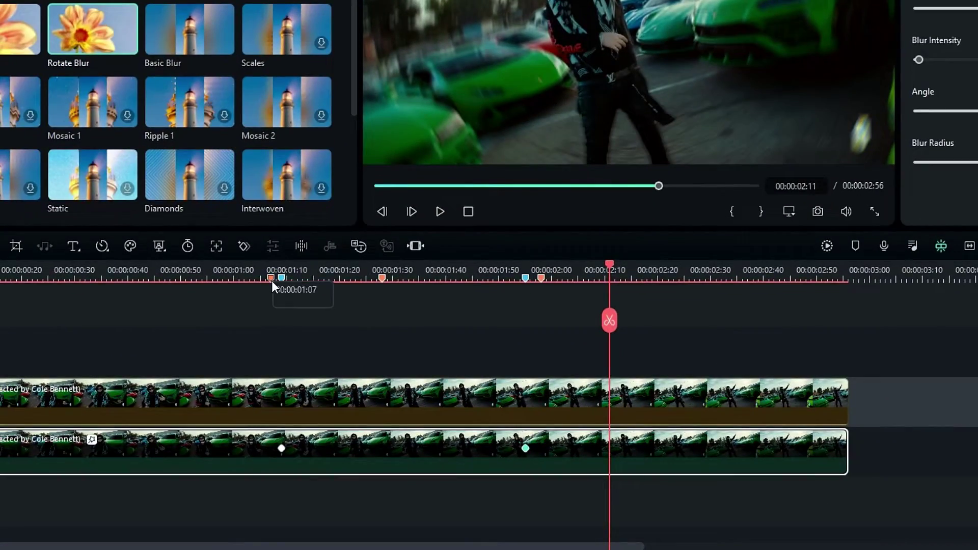
Keyframe Blur Intensity at 0.00 at 1:07 and 8 at 1:28.
click(271, 283)
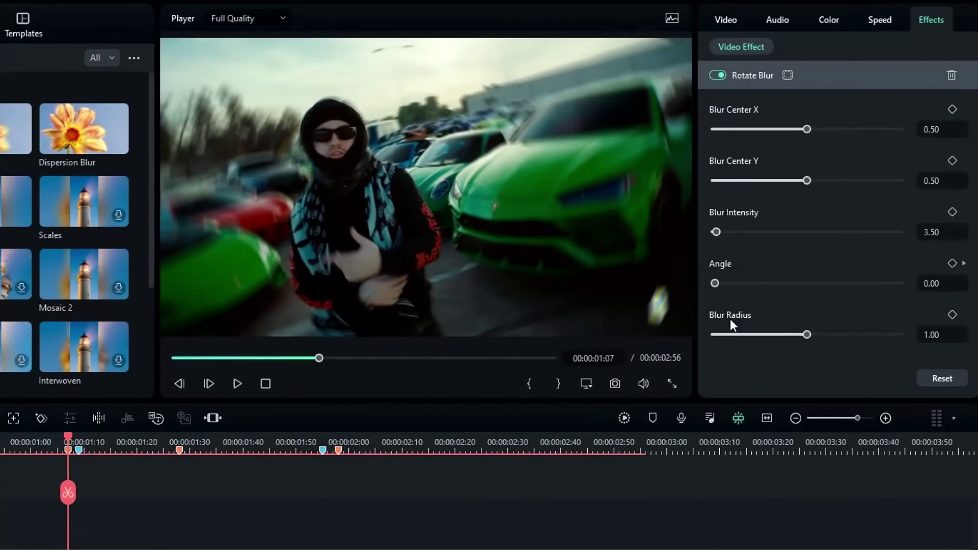
drag(716, 234, 706, 234)
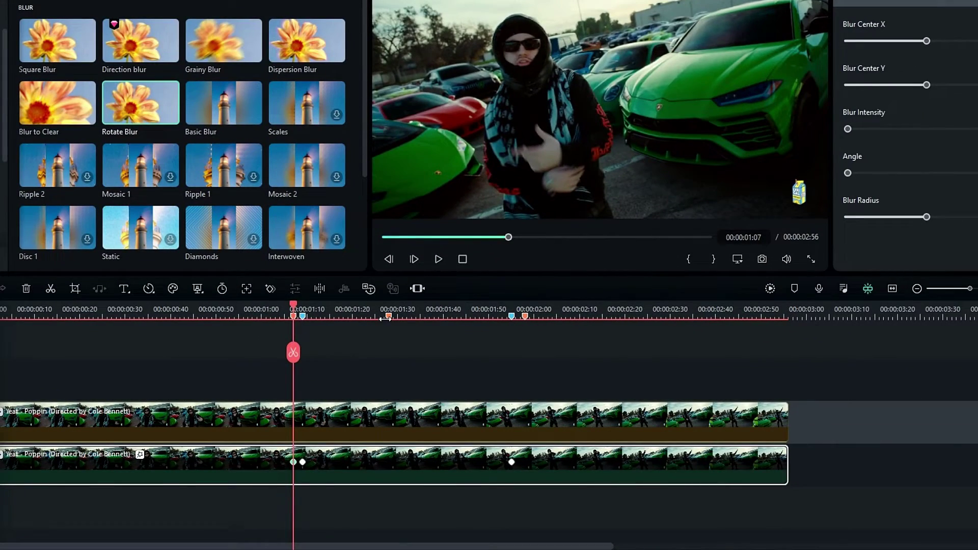
click(389, 317)
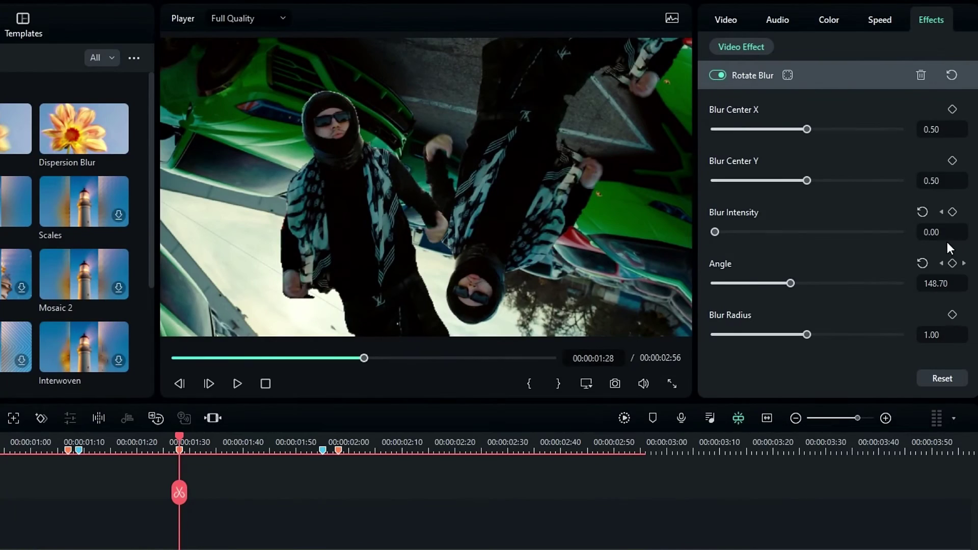
double_click(939, 232)
text(8)
key(Return)
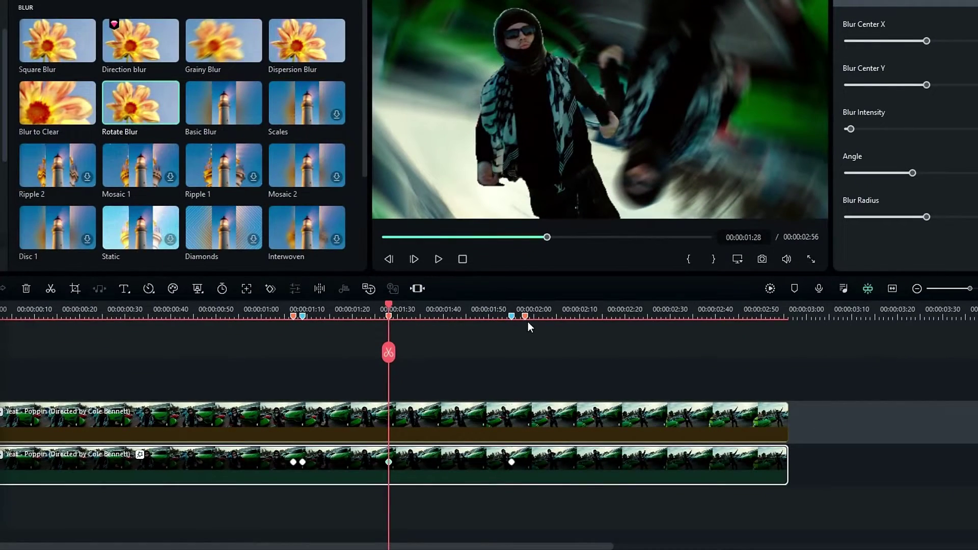
Bring Blur Intensity back to 0 at 1:58.
click(338, 450)
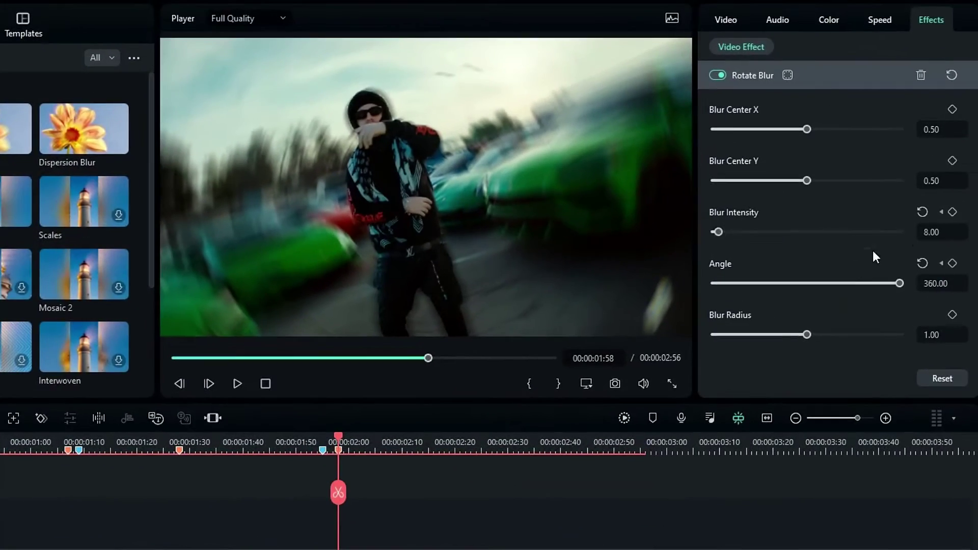
double_click(976, 129)
text(00)
key(Return)
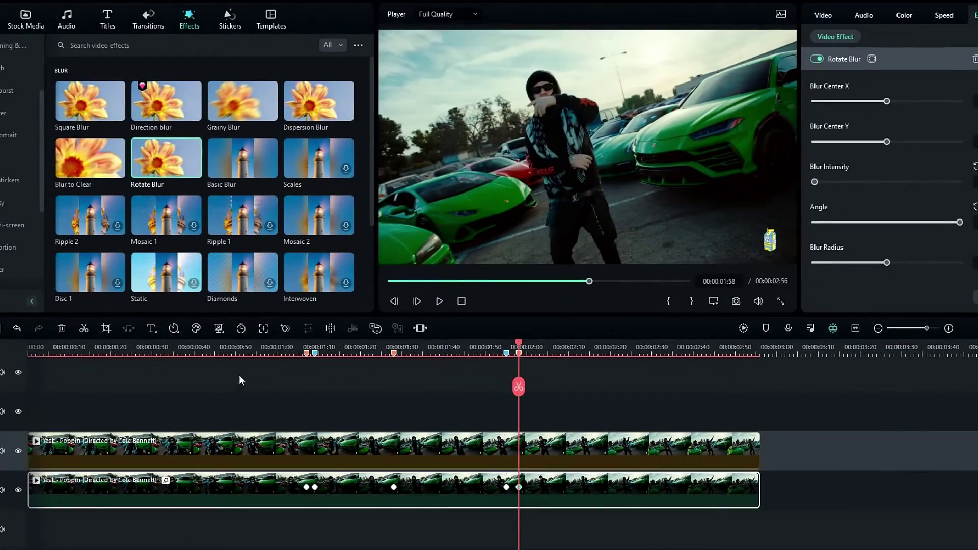
Play back from about 1:00 twice to review the blur ramp.
click(288, 351)
key(space)
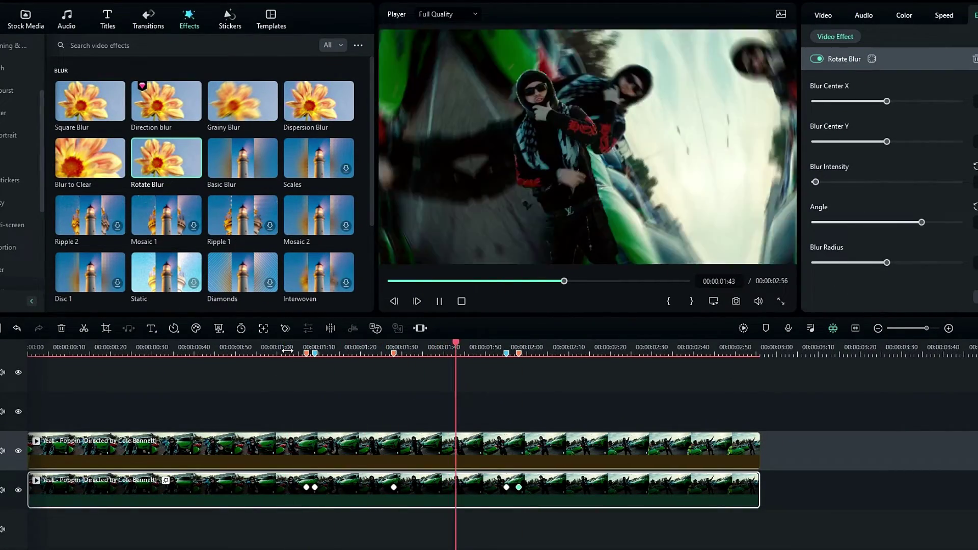
click(288, 350)
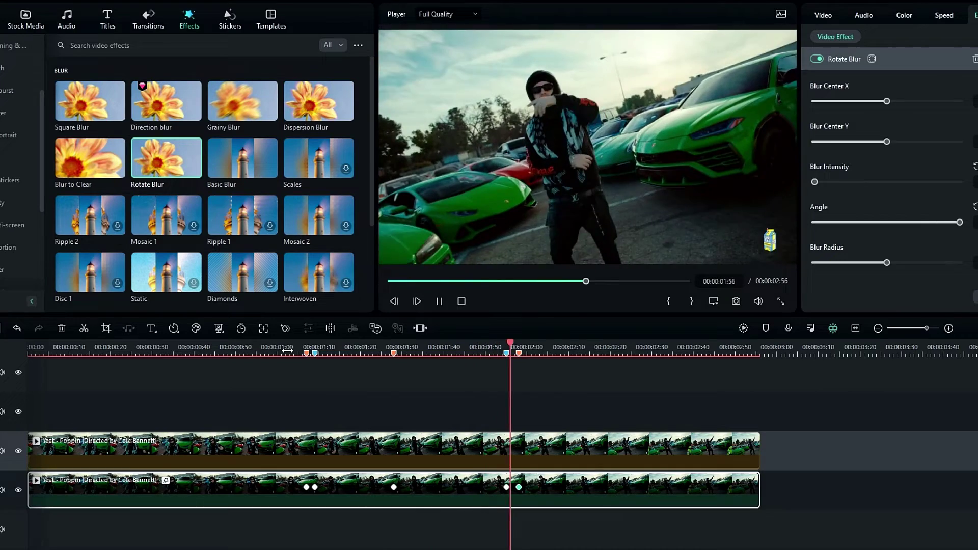
key(space)
Move the cut-out clip up to track 4 and place Distorting Fisheye Reverse on track 2.
drag(347, 350, 429, 349)
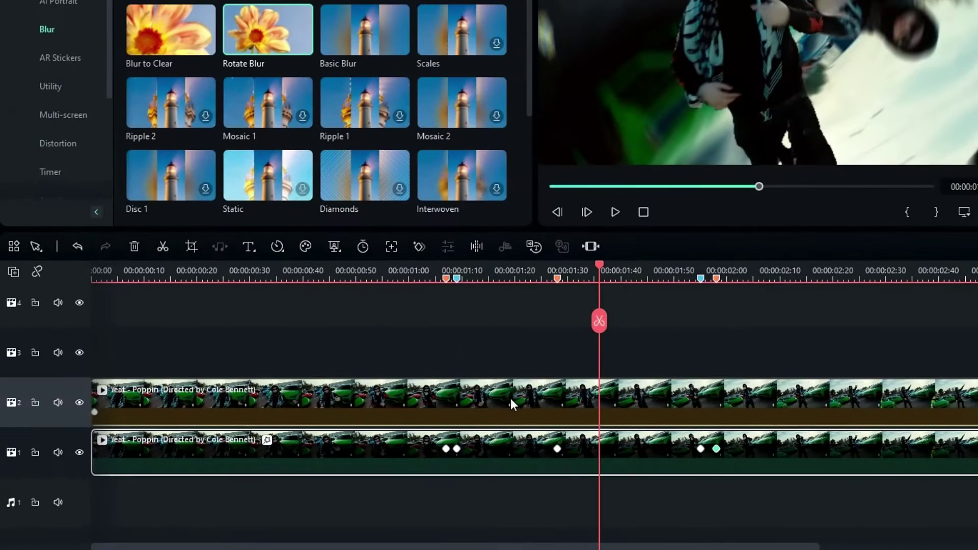
drag(511, 398, 328, 324)
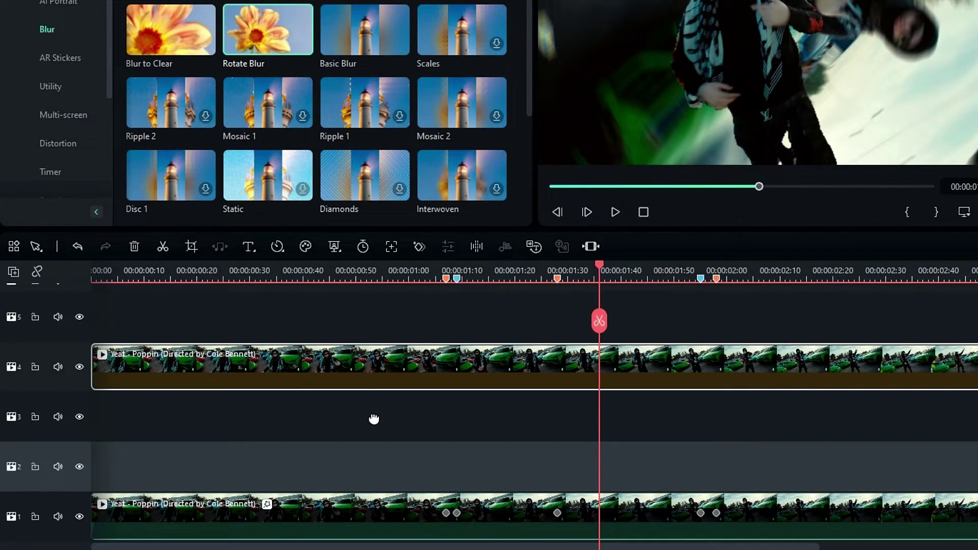
scroll(374, 419, down, 1)
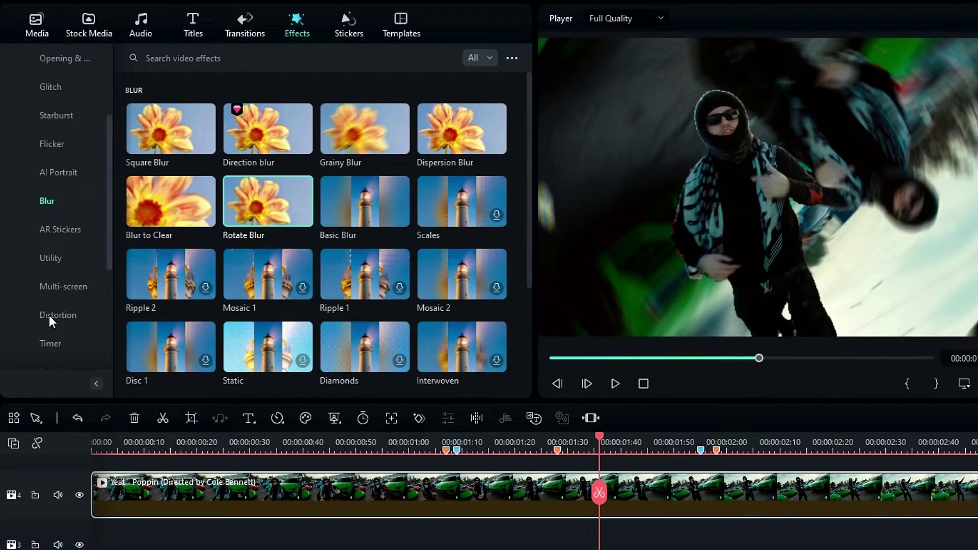
click(51, 315)
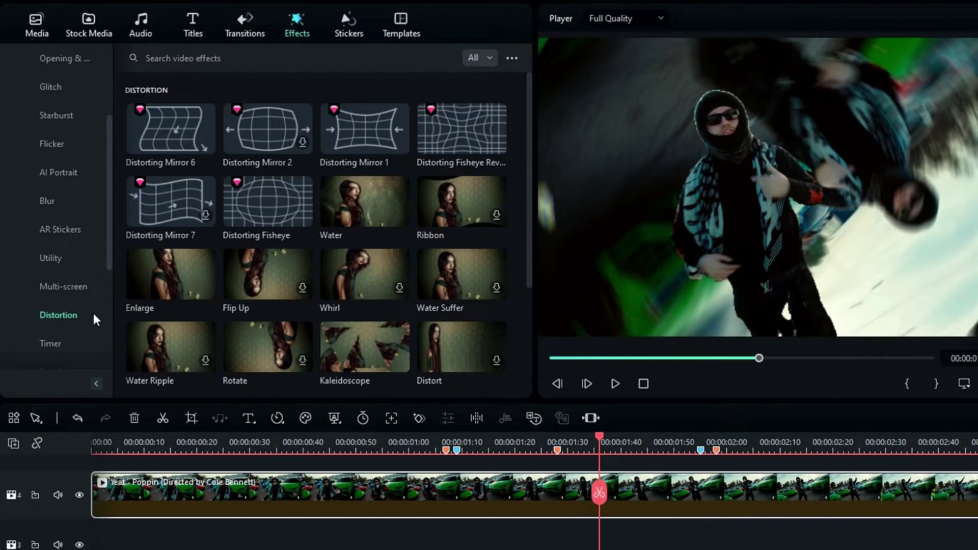
mouse_move(492, 144)
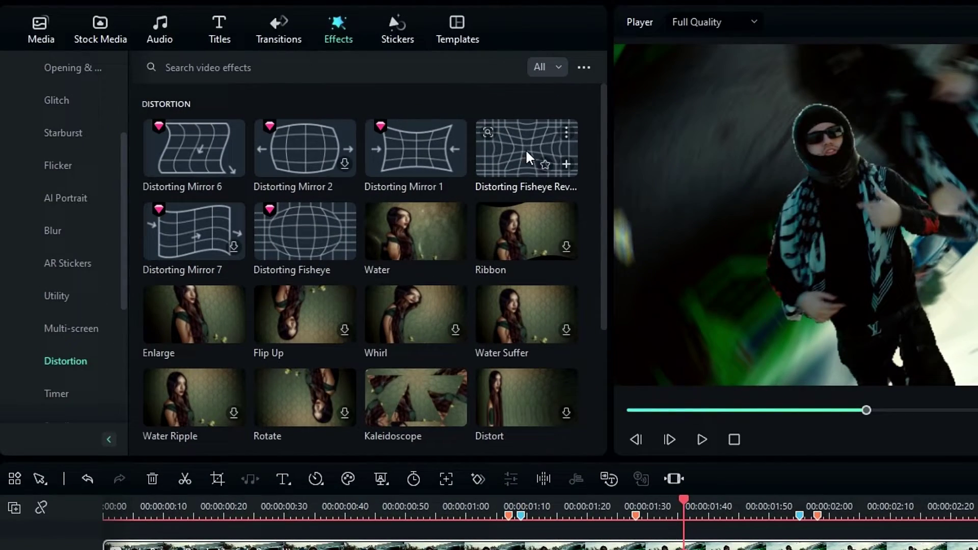
drag(511, 157, 392, 455)
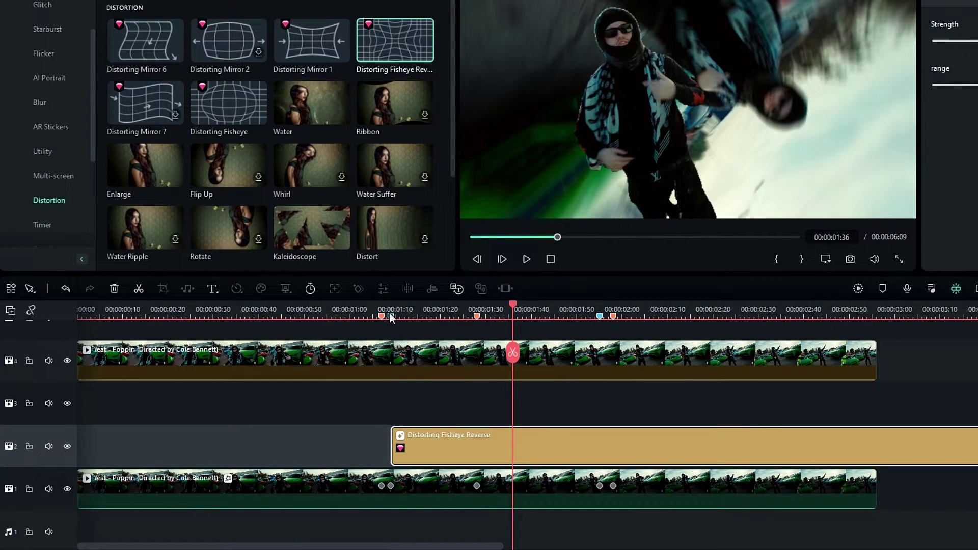
Split the fisheye effect at 00:00:01:55 and delete the part after it.
click(390, 314)
click(454, 463)
click(448, 447)
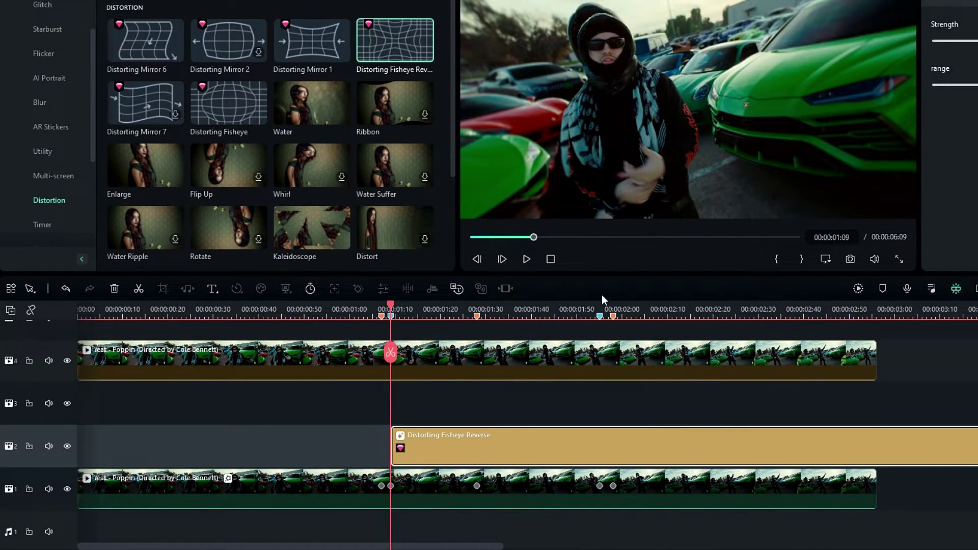
click(600, 315)
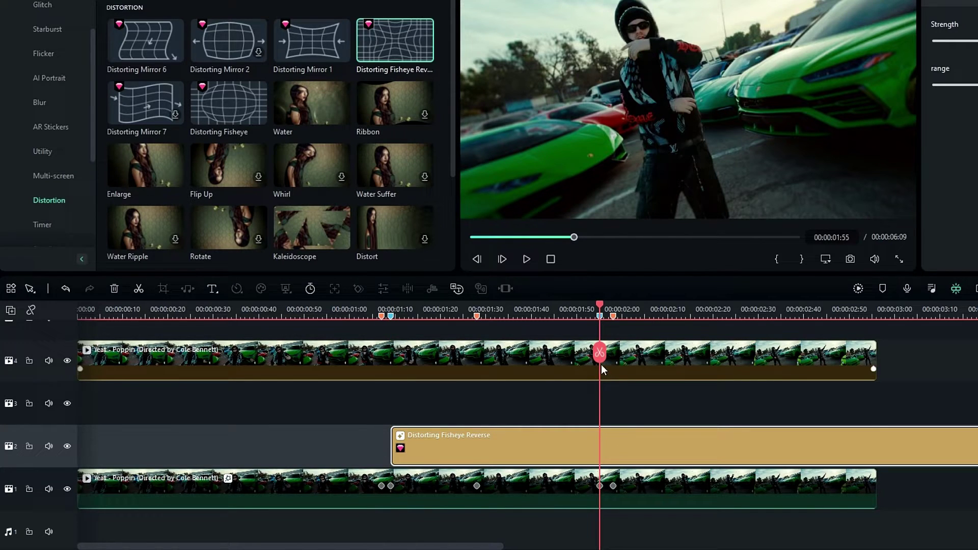
click(600, 353)
key(Delete)
click(561, 448)
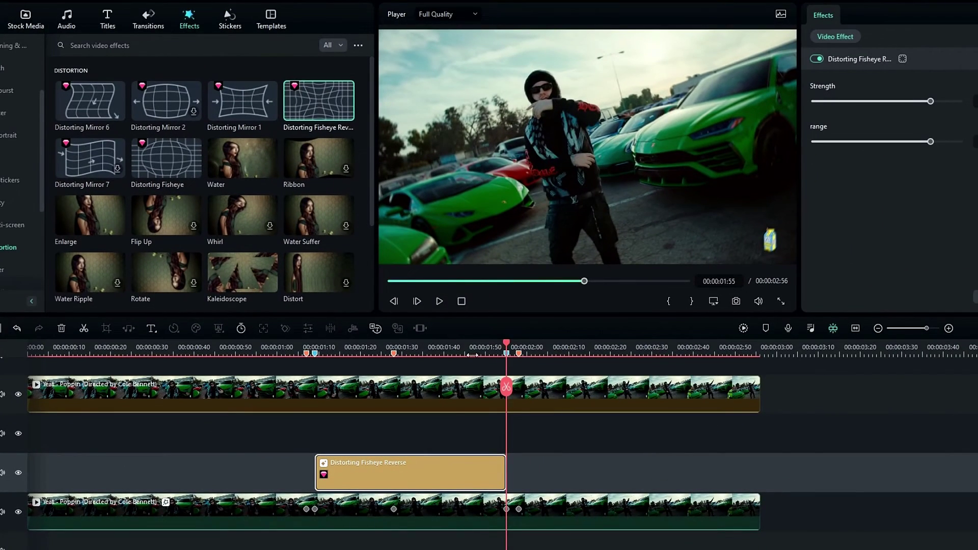
Raise the fisheye Strength to 100, lower its range to about 53, and scrub to preview.
drag(473, 351, 426, 343)
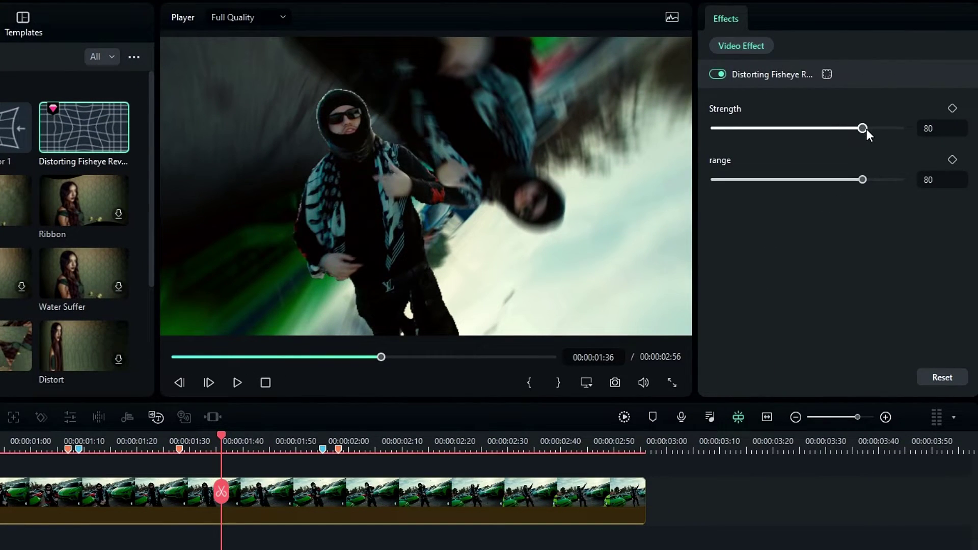
drag(867, 129, 907, 130)
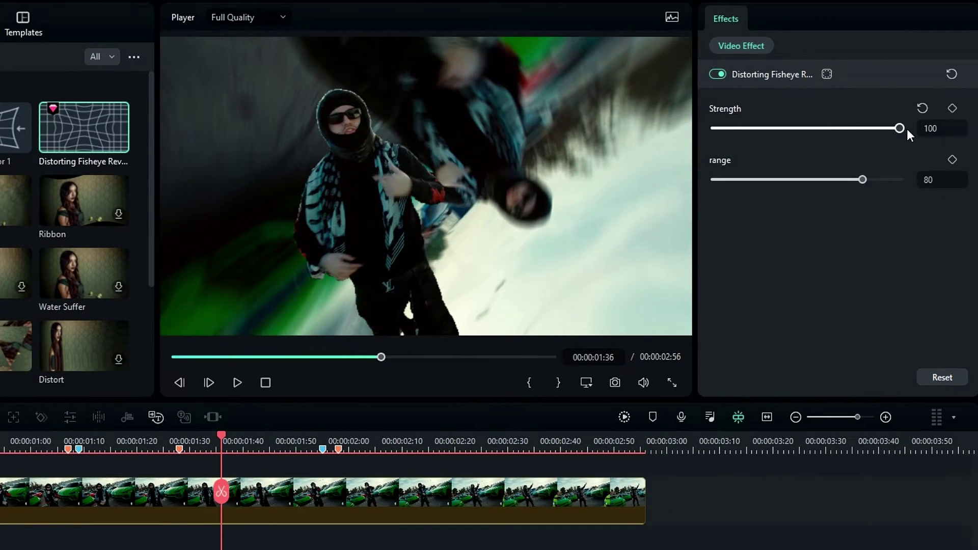
drag(866, 178, 817, 177)
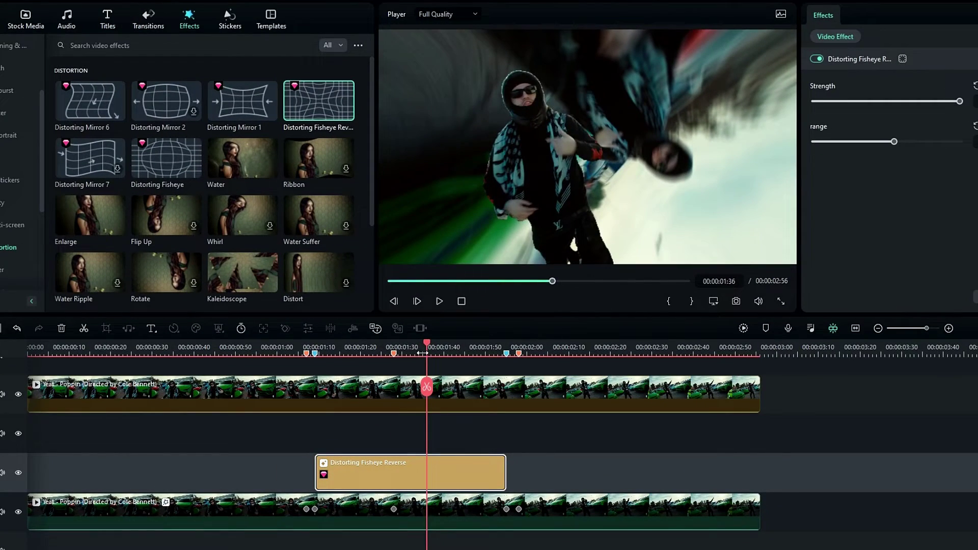
drag(427, 346, 389, 346)
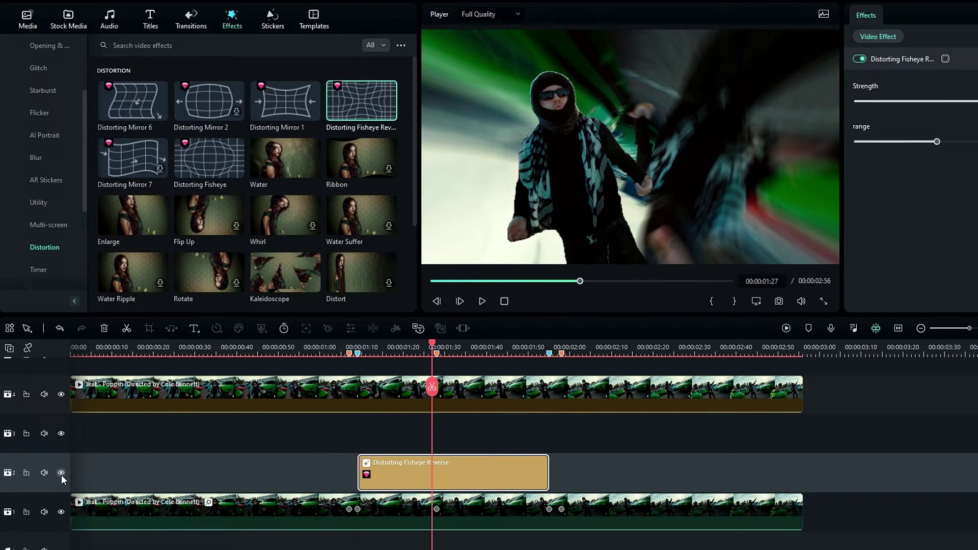
click(449, 346)
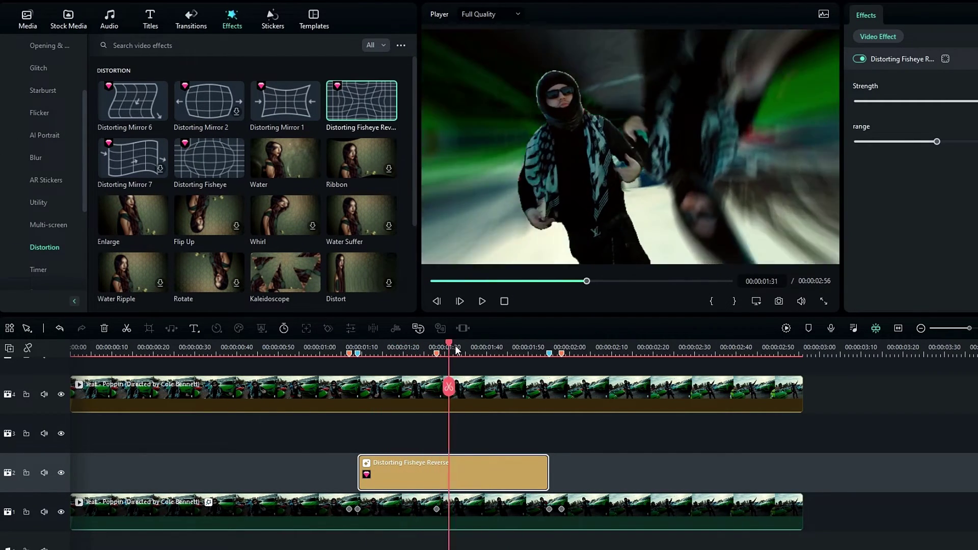
mouse_move(454, 345)
mouse_down()
mouse_move(384, 350)
mouse_move(463, 351)
mouse_up()
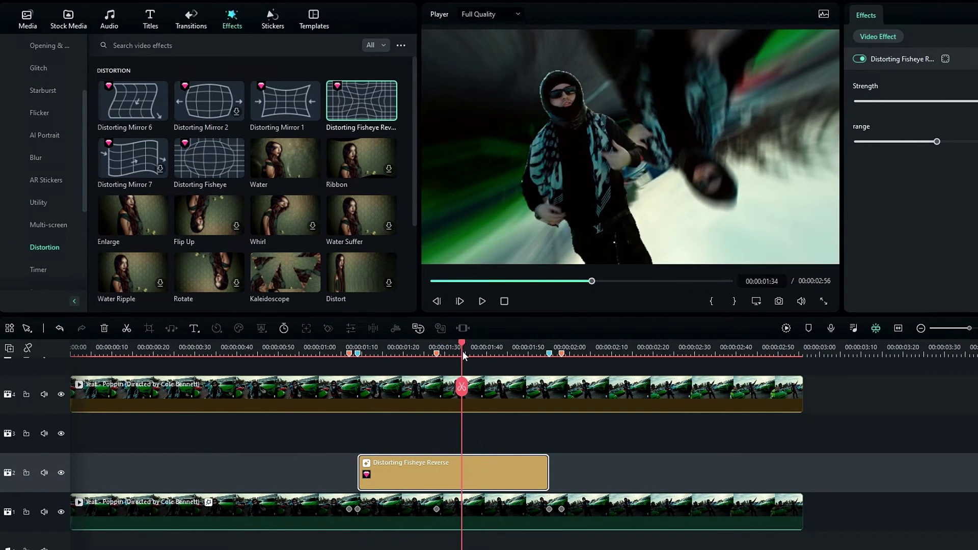
scroll(452, 454, down, 1)
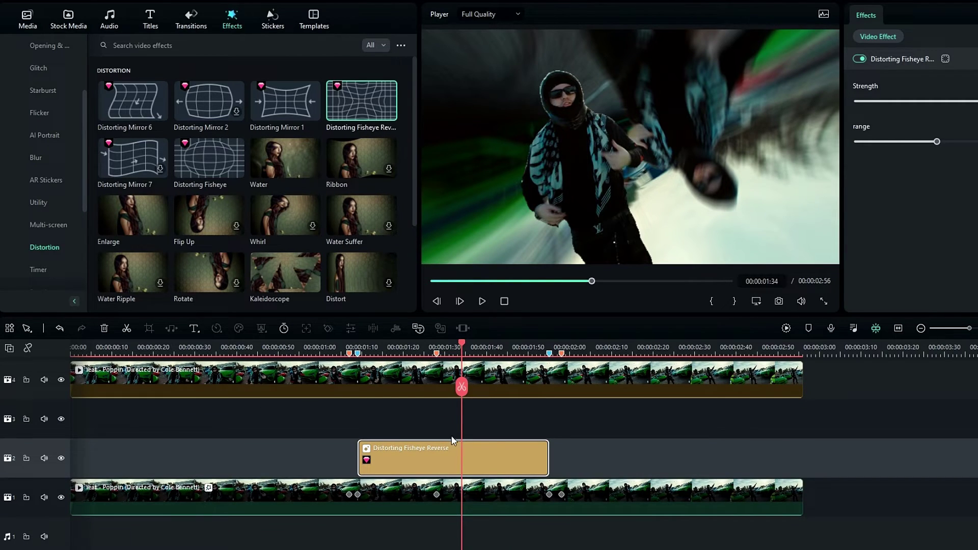
Shift the track 1 Rotate Blur centre to Blur Center X 1.00 and Y 0.00.
click(464, 504)
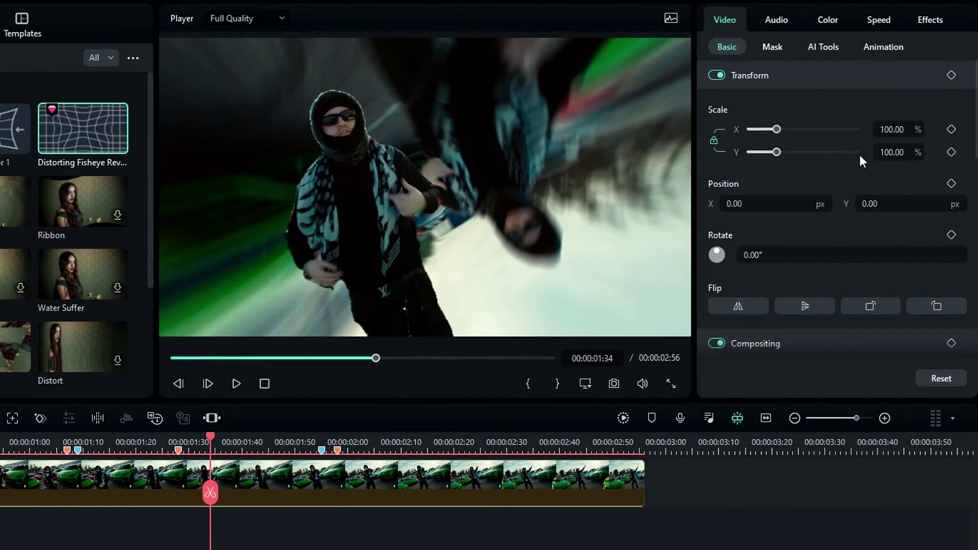
click(932, 20)
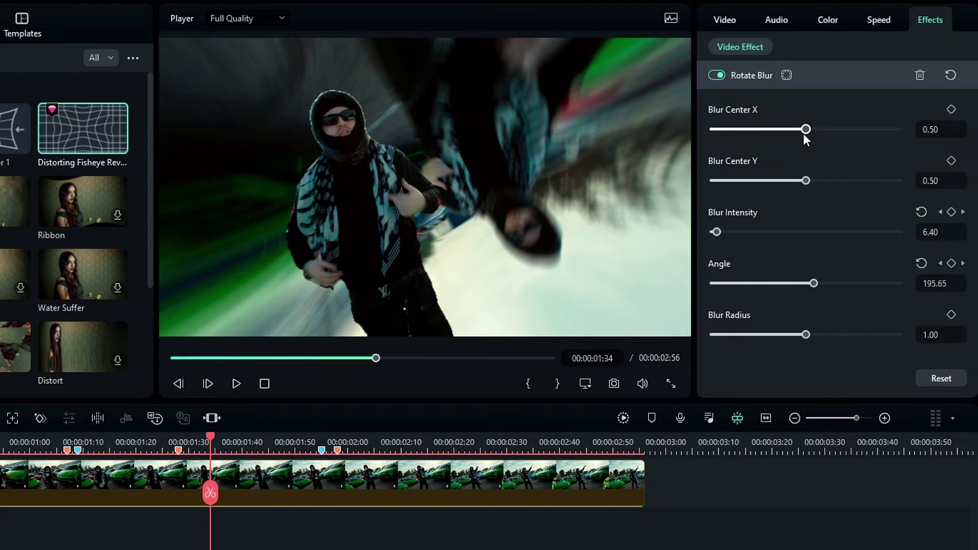
drag(803, 132, 909, 133)
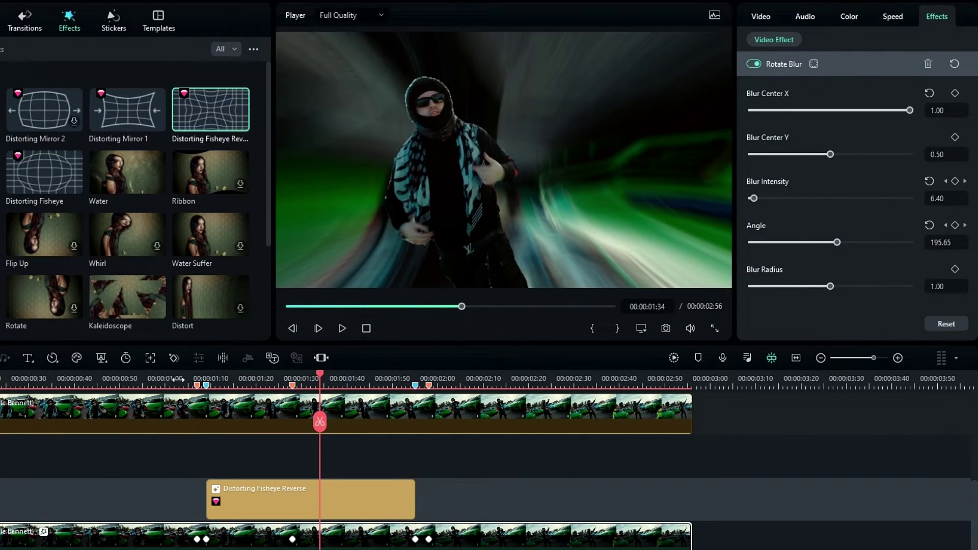
drag(177, 379, 323, 380)
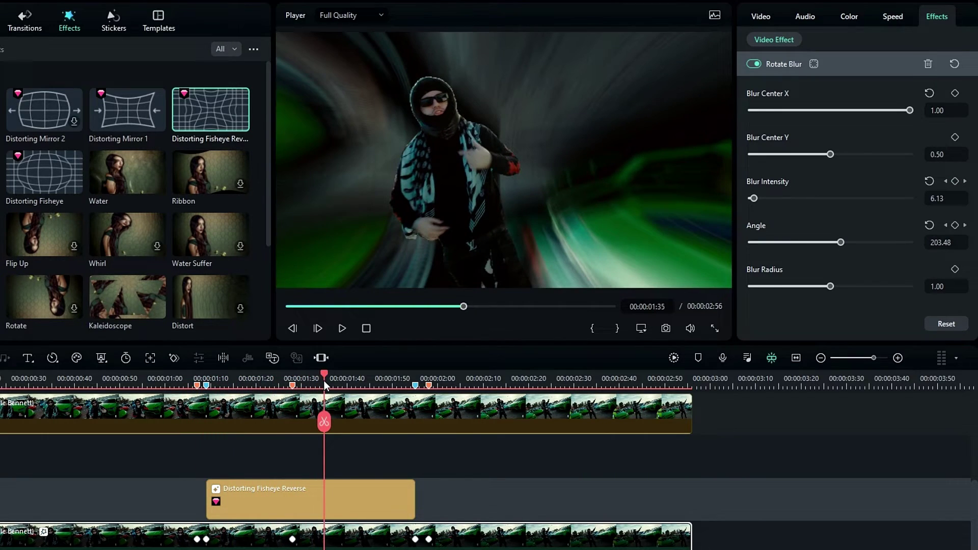
drag(909, 110, 751, 110)
drag(178, 379, 311, 395)
drag(830, 154, 750, 154)
drag(178, 379, 338, 381)
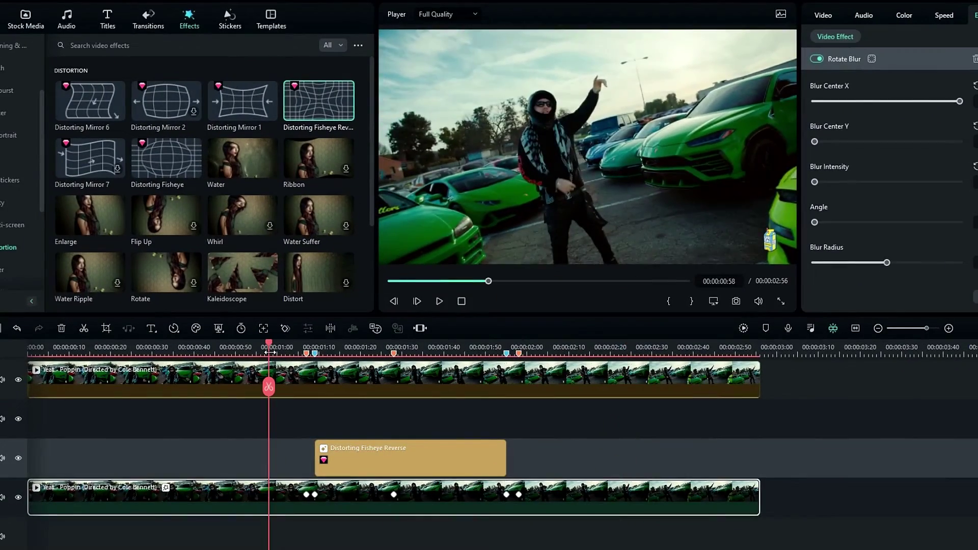
Add an Extreme shake on track 3 at 00:00:01:55, trimmed to end at 00:00:02:00.
drag(270, 353, 510, 383)
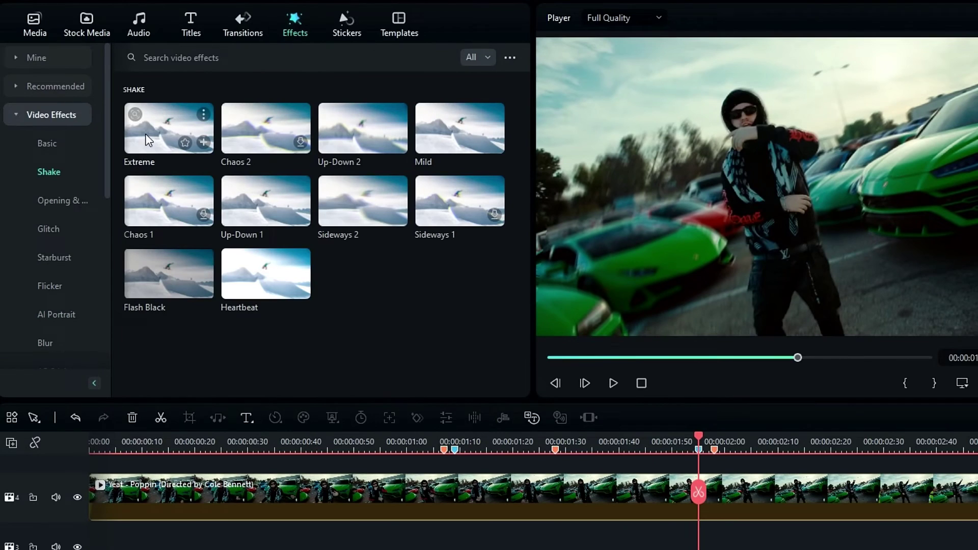
drag(148, 140, 672, 537)
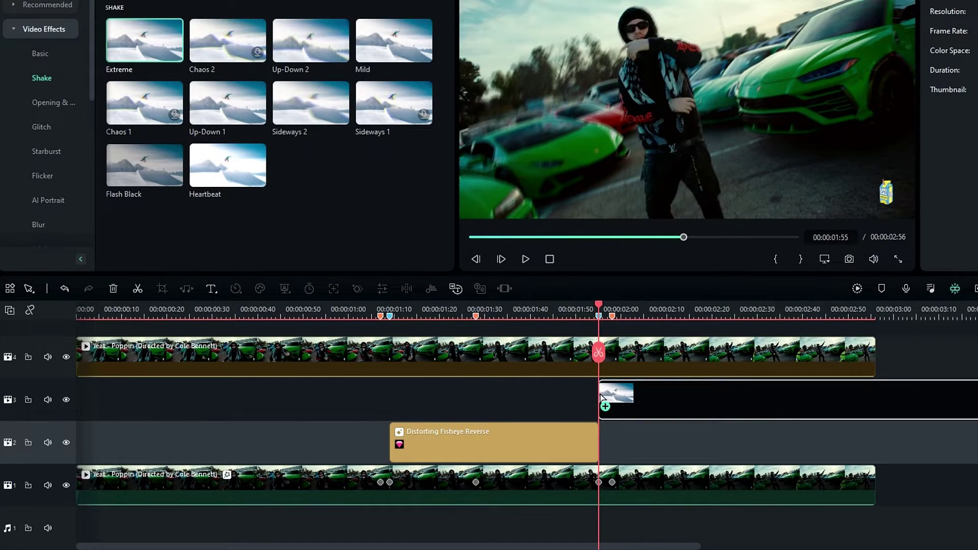
drag(601, 395, 600, 397)
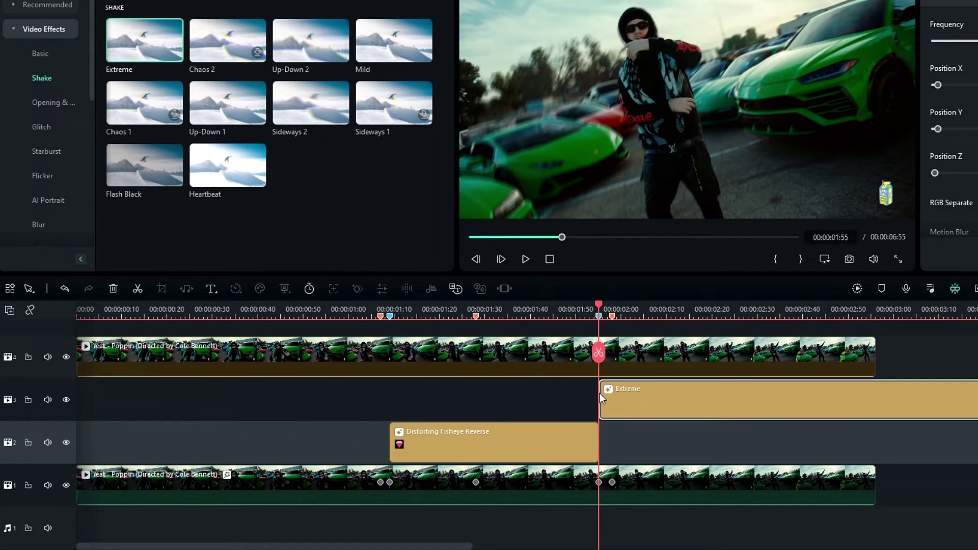
key(Right)
key(Right)
key(Right)
key(Right)
key(Right)
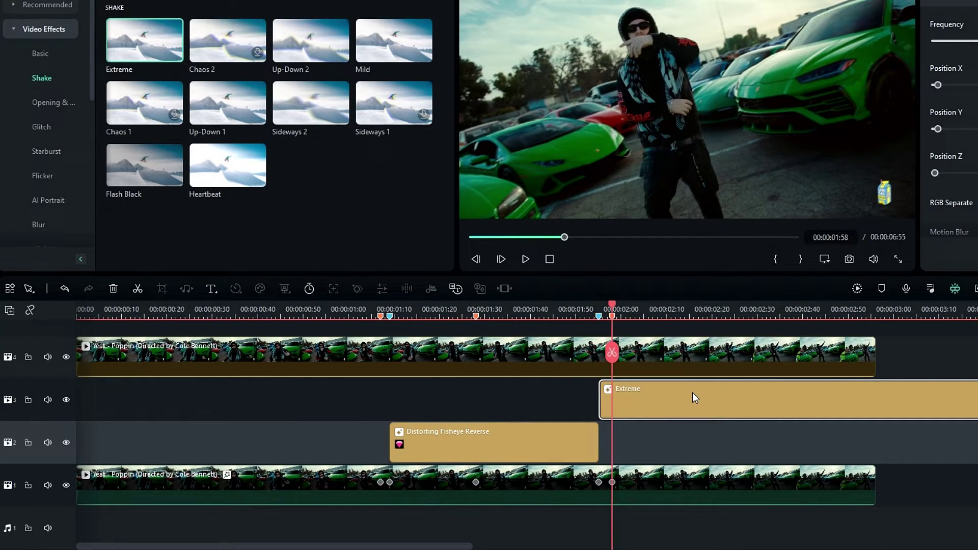
click(621, 350)
key(Delete)
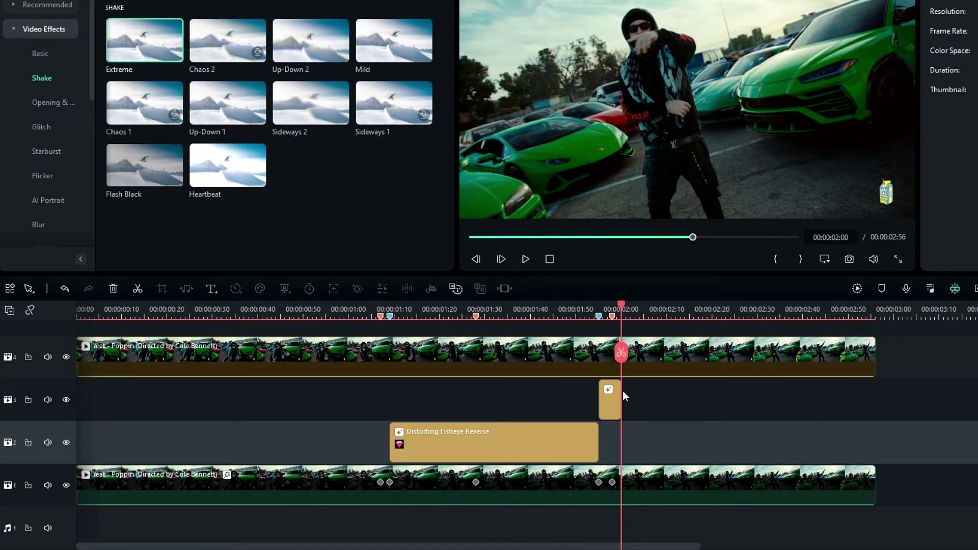
click(610, 402)
key(Left)
key(Left)
key(Left)
key(Left)
key(Left)
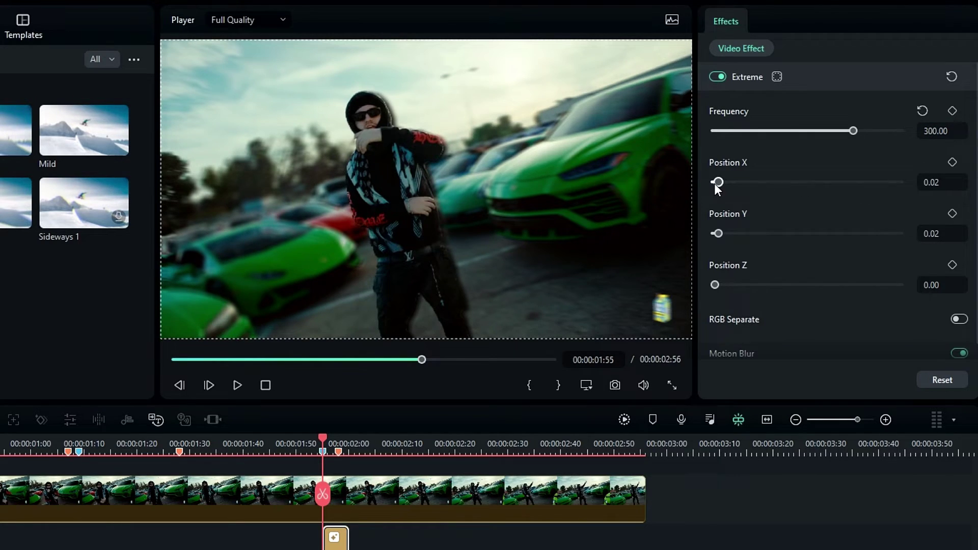
Set the Extreme shake Position X and Y to 0.00 and Position Z to 10.00.
drag(714, 184, 679, 170)
drag(716, 232, 695, 235)
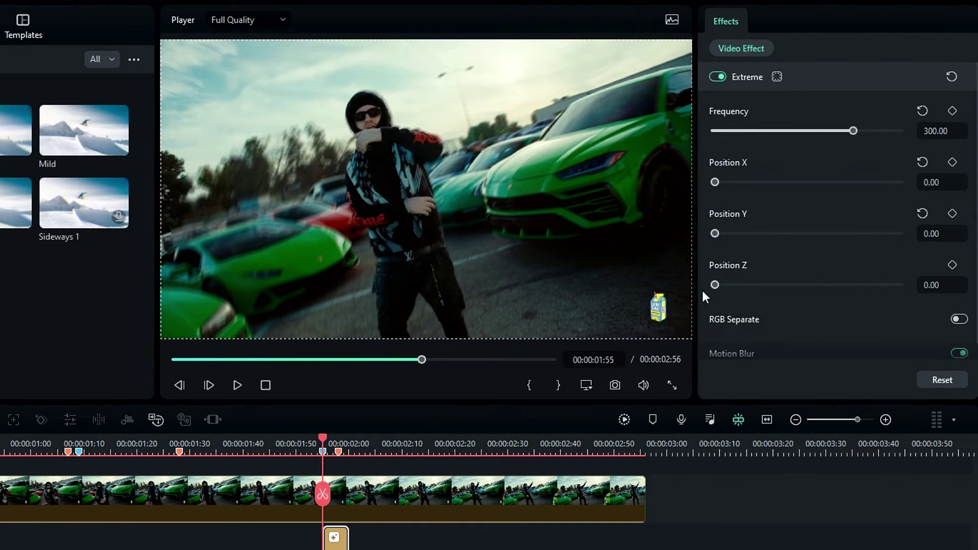
drag(717, 285, 902, 286)
scroll(886, 326, down, 1)
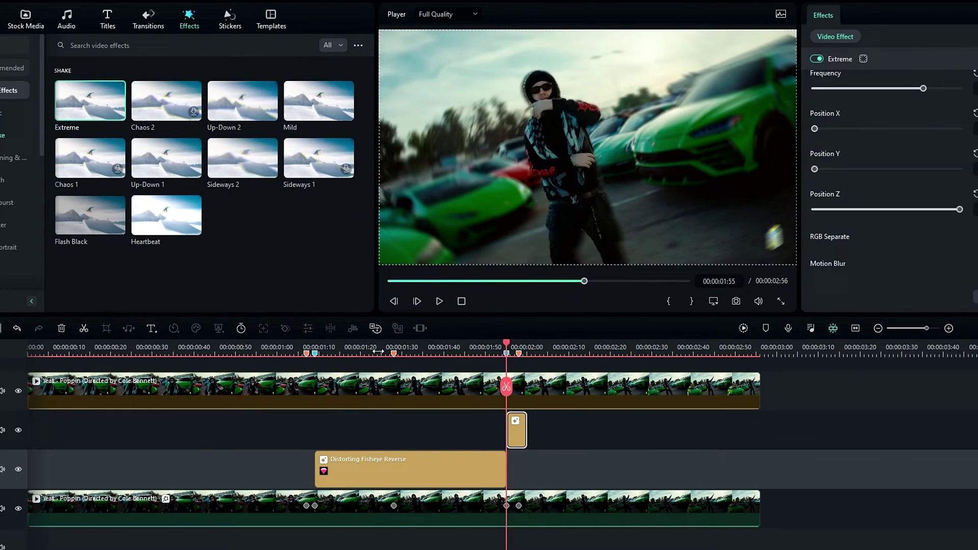
drag(376, 348, 483, 350)
Render a preview of the timeline so it plays back smoothly.
key(Return)
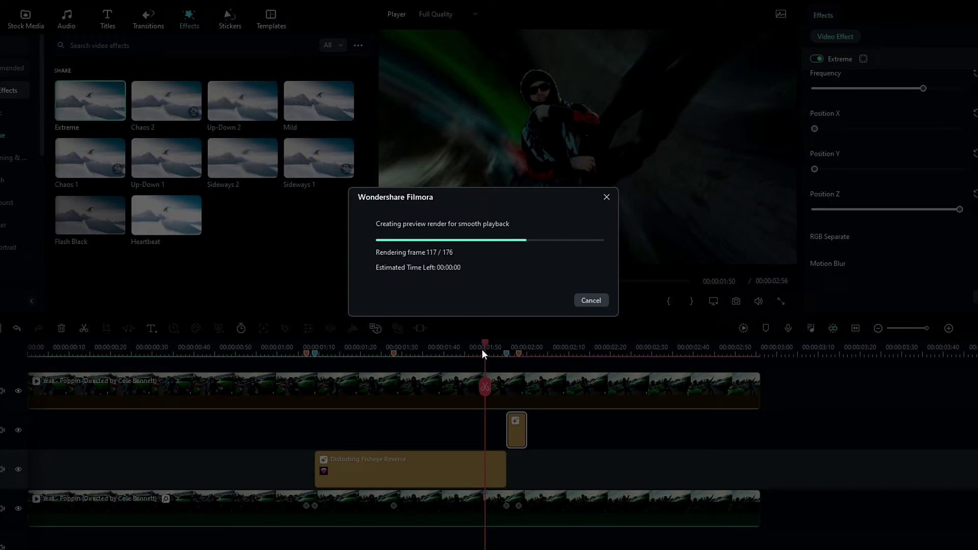